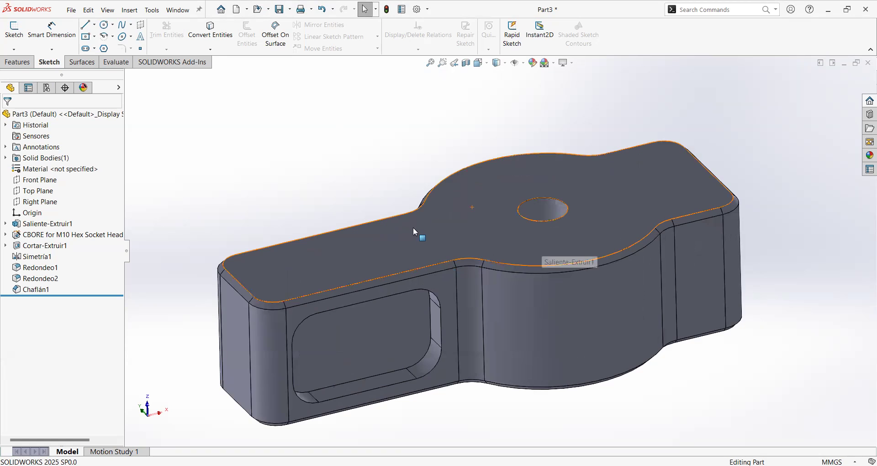
# Step: Roll the tree back to Simetría1, suppressing Redondeo1, Redondeo2 and Chaflán1, and select Top Plane
pyautogui.scroll(-3, 421, 286)
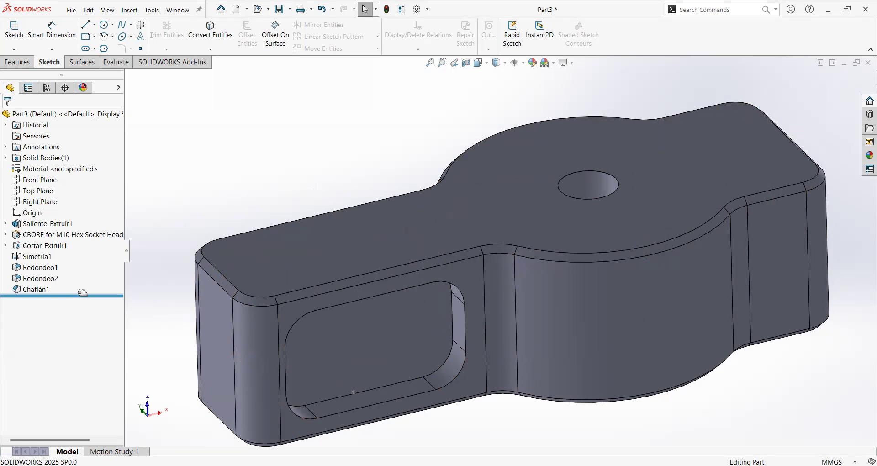
pyautogui.moveTo(82, 293); pyautogui.dragTo(80, 263)
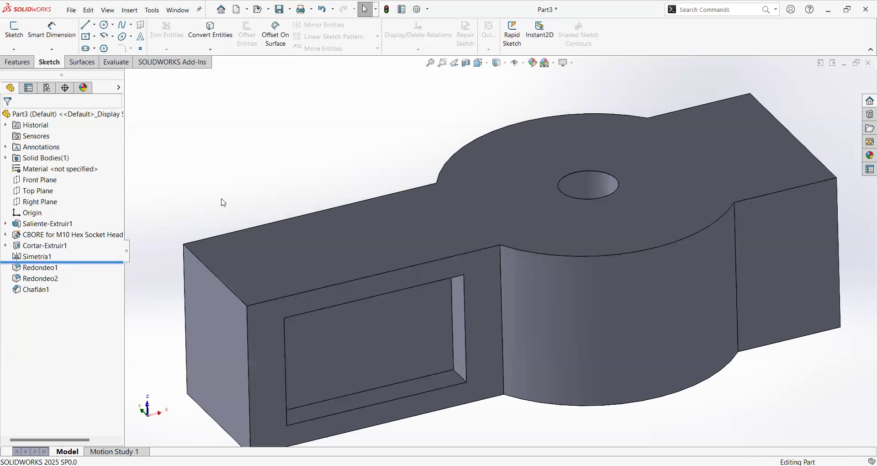
pyautogui.press('f')
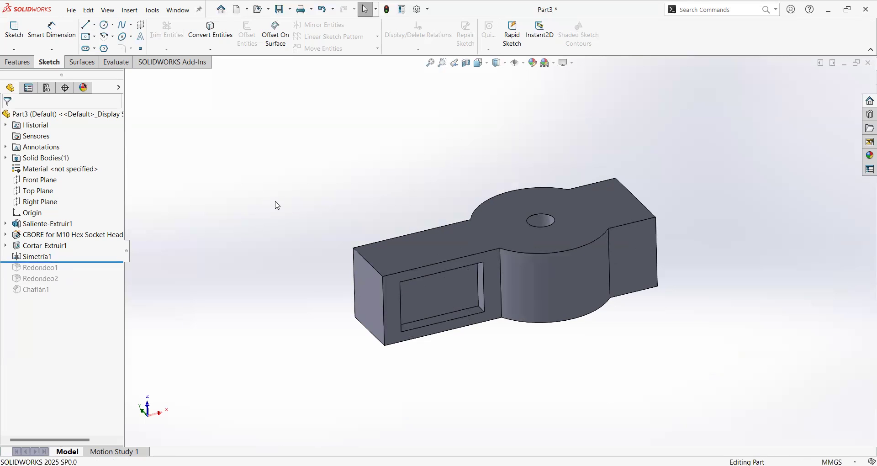
pyautogui.click(50, 190)
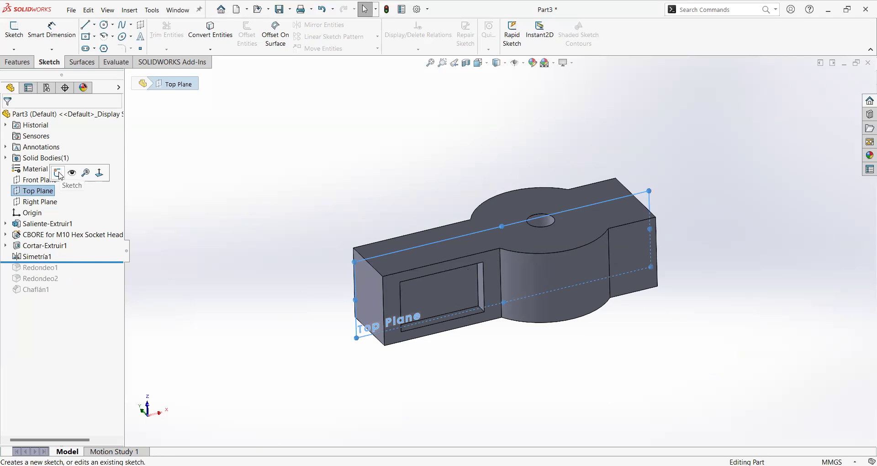
# Step: Start a sketch on Top Plane and section the part to inspect the counterbored hole
pyautogui.click(58, 173)
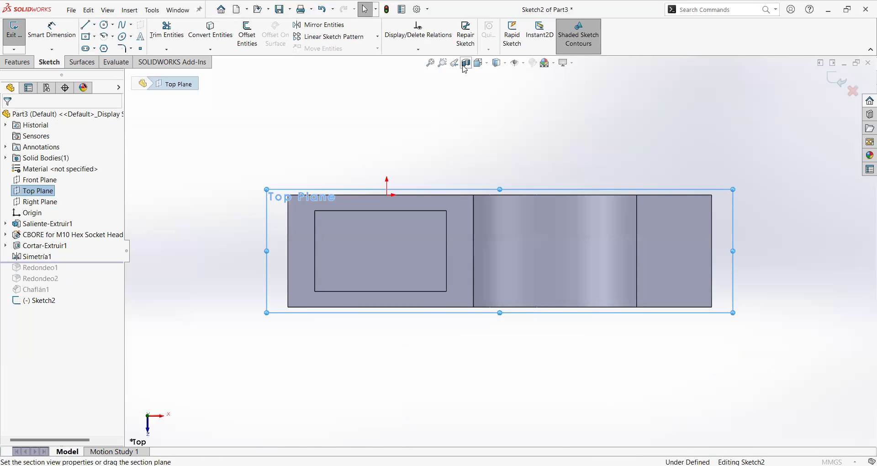
pyautogui.click(466, 63)
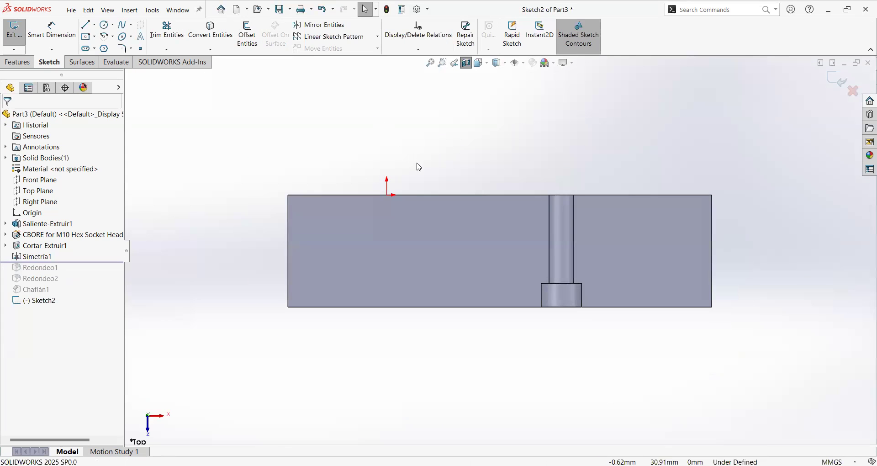
pyautogui.moveTo(423, 183); pyautogui.dragTo(424, 181, button='middle')
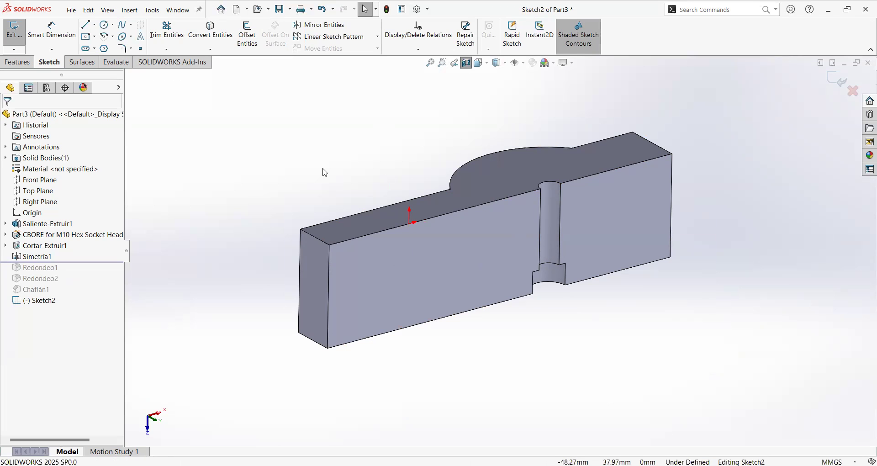
pyautogui.moveTo(367, 155); pyautogui.dragTo(393, 159, button='middle')
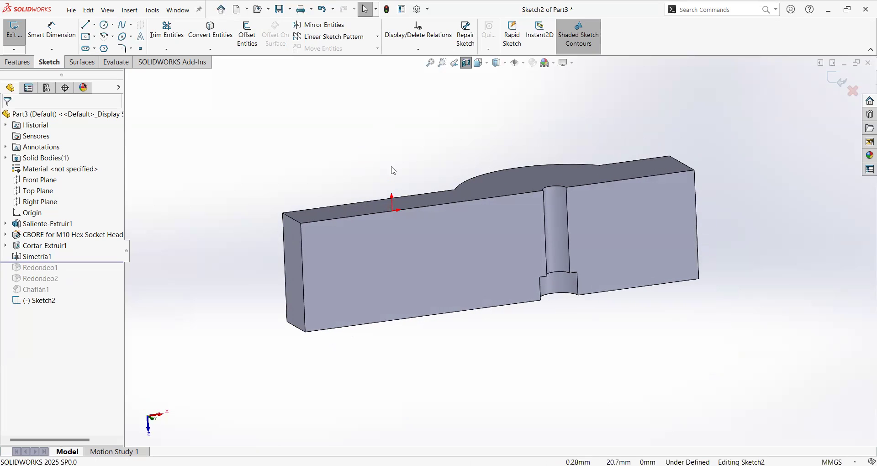
# Step: View the sketch Normal To and draw a vertical centerline on the hole axis, top edge to counterbore
pyautogui.press('space')
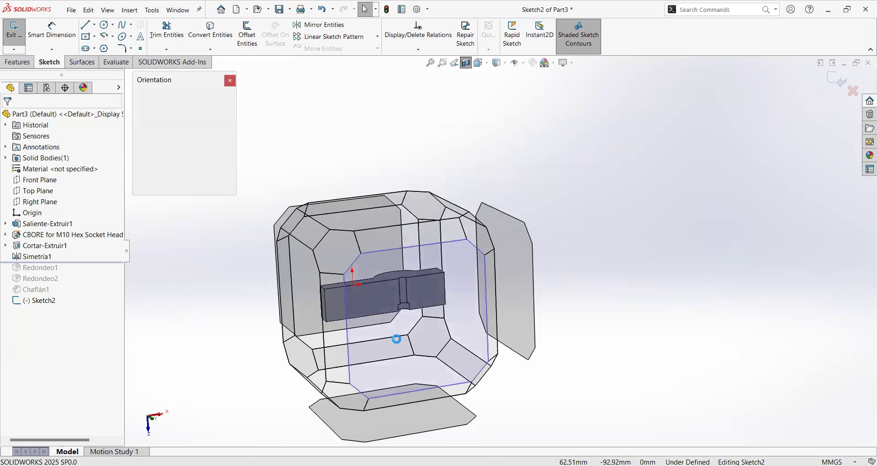
pyautogui.click(407, 334)
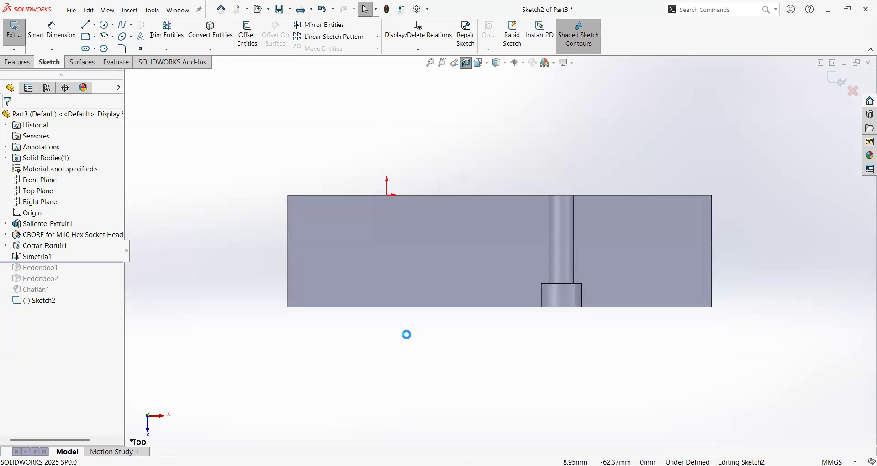
pyautogui.scroll(-2, 594, 270)
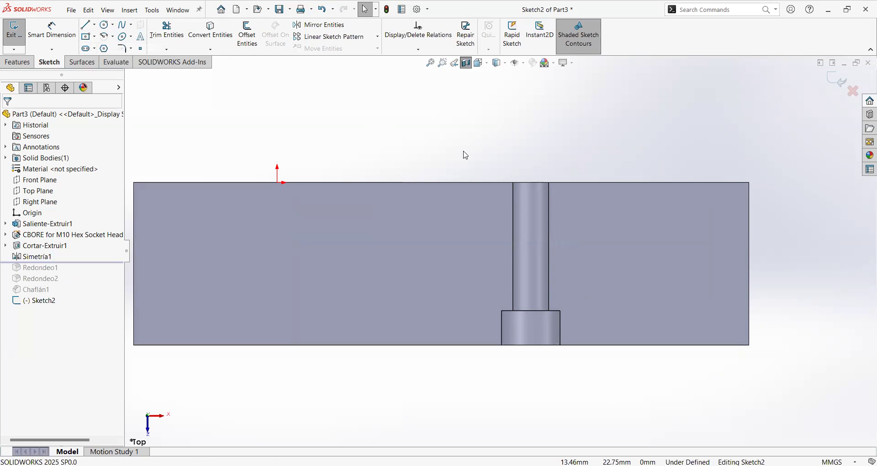
pyautogui.press('l')
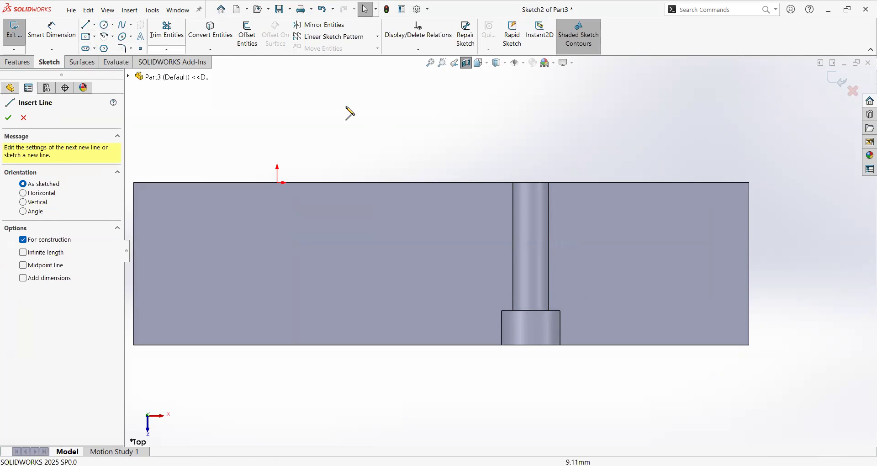
pyautogui.click(530, 182)
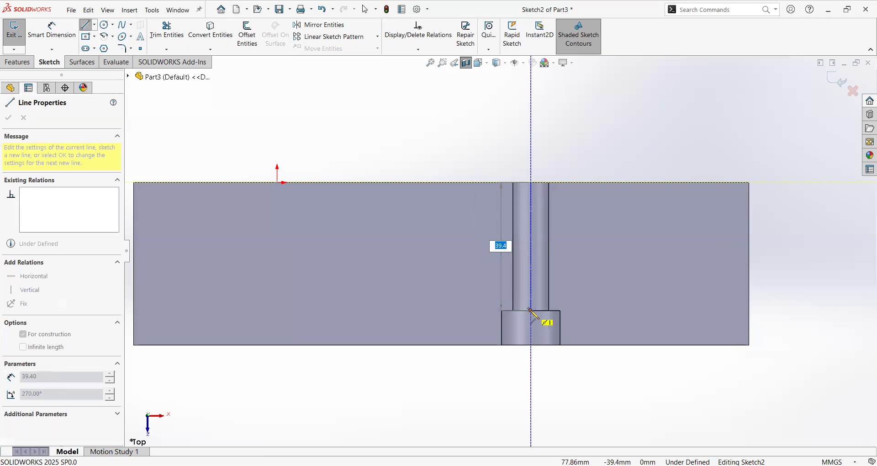
pyautogui.click(531, 311)
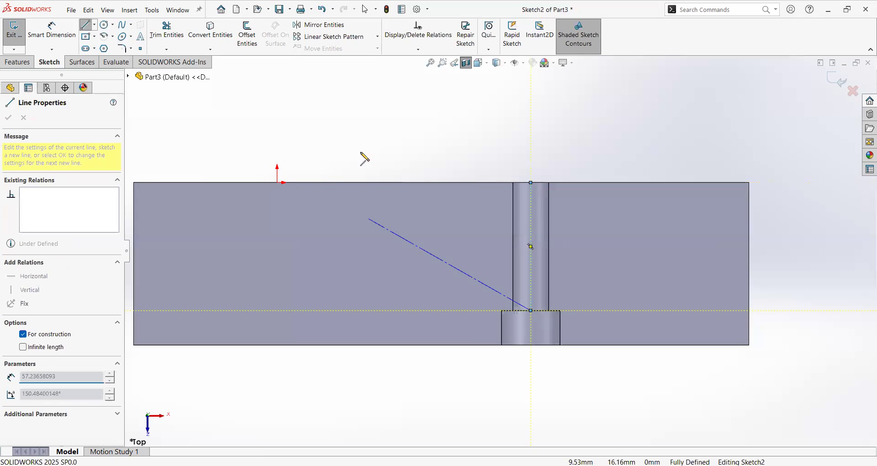
pyautogui.press('Escape')
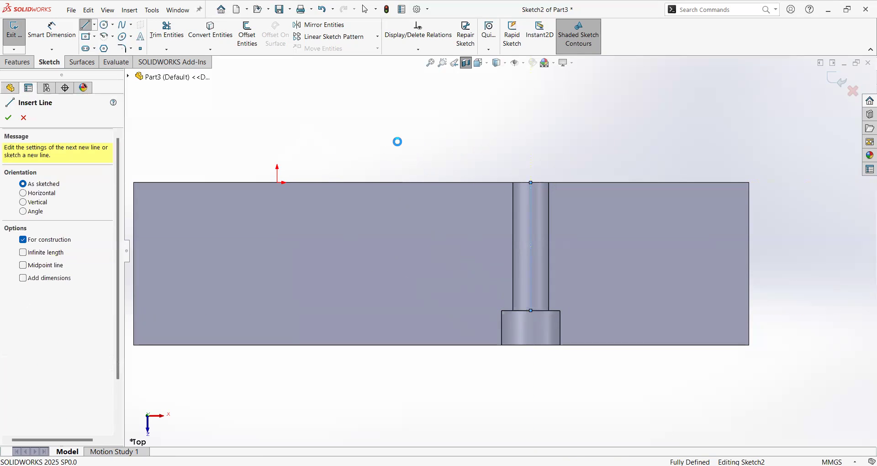
pyautogui.press('Escape')
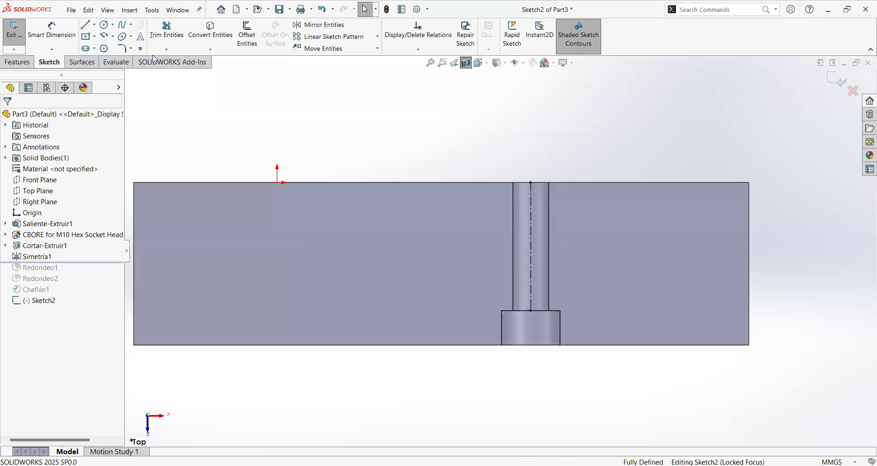
# Step: Draw the closed stepped pocket outline with its groove notch, from the top edge to the centerline
pyautogui.click(87, 25)
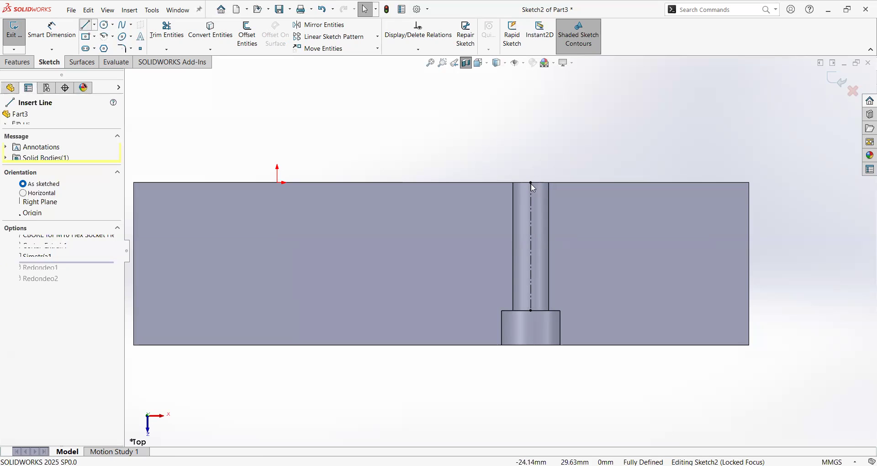
pyautogui.click(459, 182)
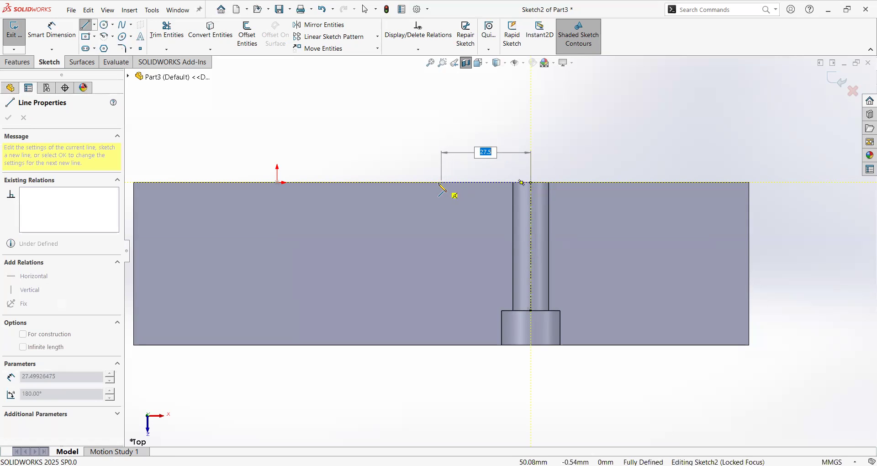
pyautogui.click(424, 183)
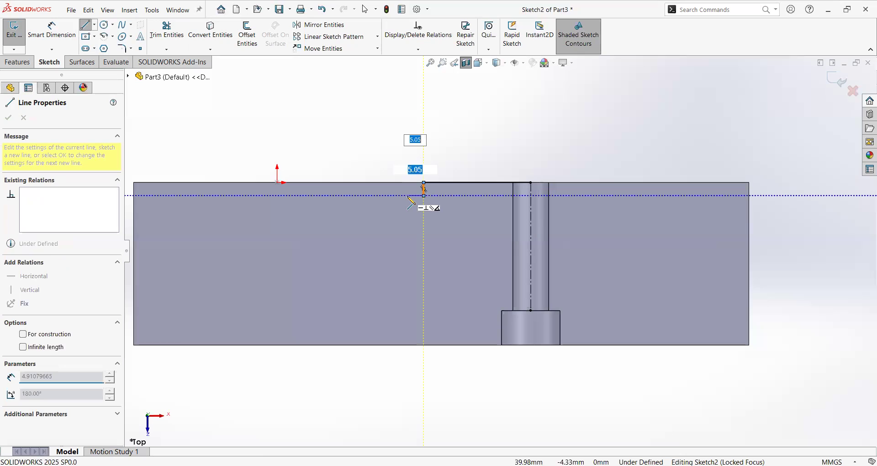
pyautogui.click(410, 200)
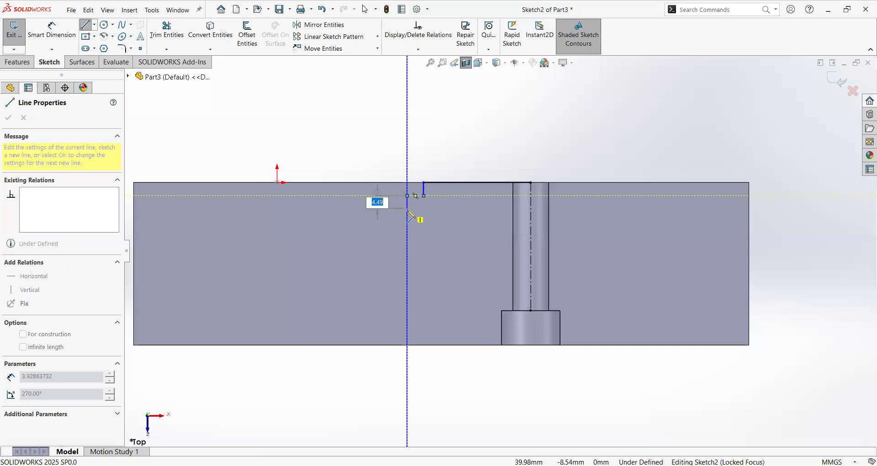
pyautogui.click(408, 210)
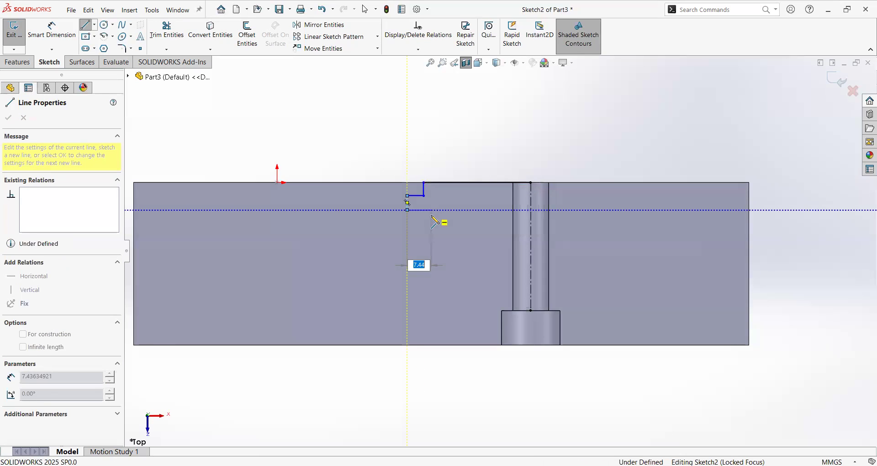
pyautogui.click(432, 210)
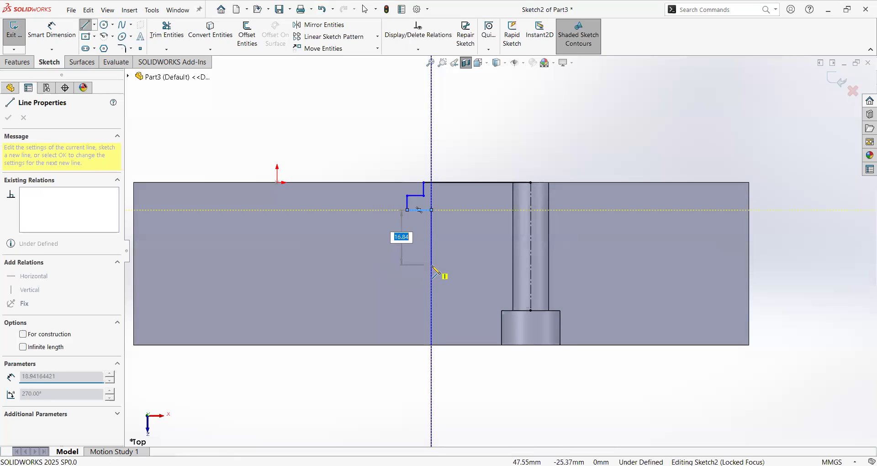
pyautogui.doubleClick(432, 273)
pyautogui.click(431, 273)
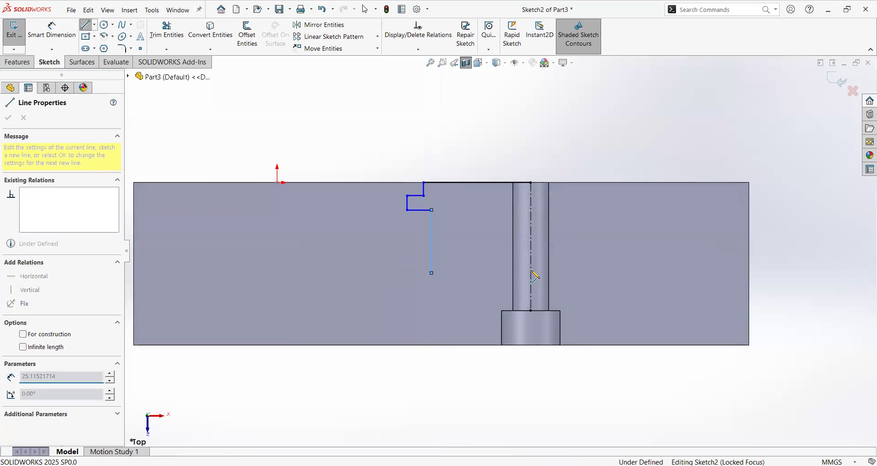
pyautogui.click(531, 273)
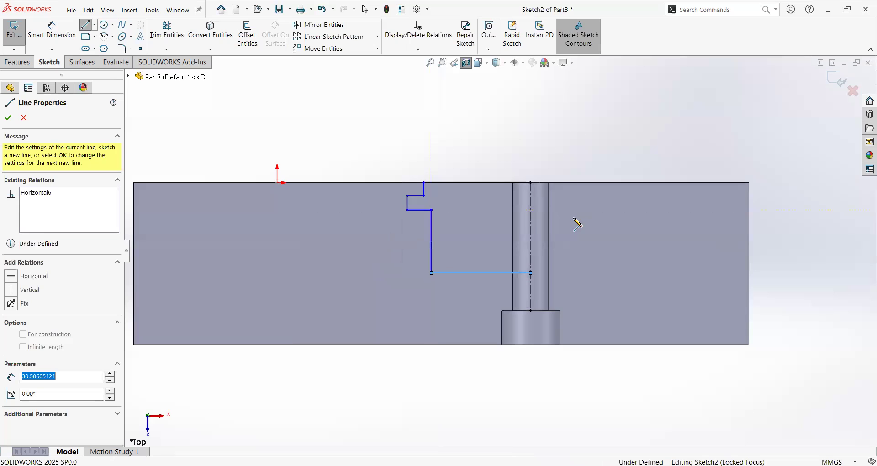
pyautogui.click(531, 183)
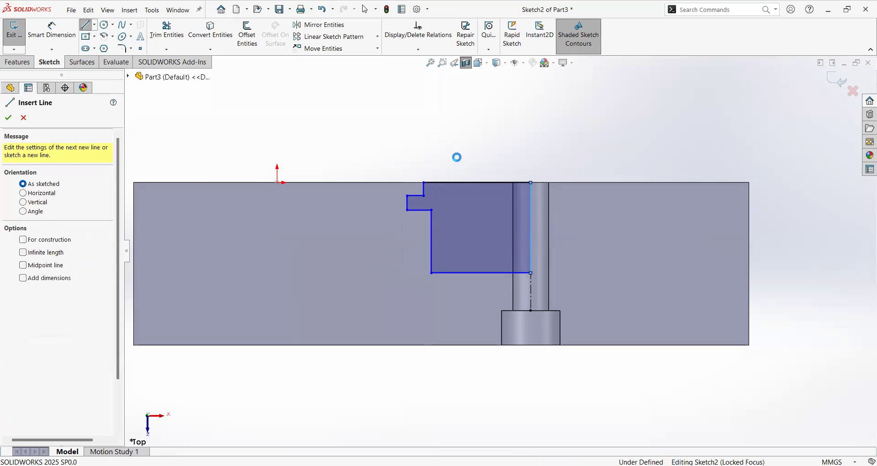
pyautogui.press('Escape')
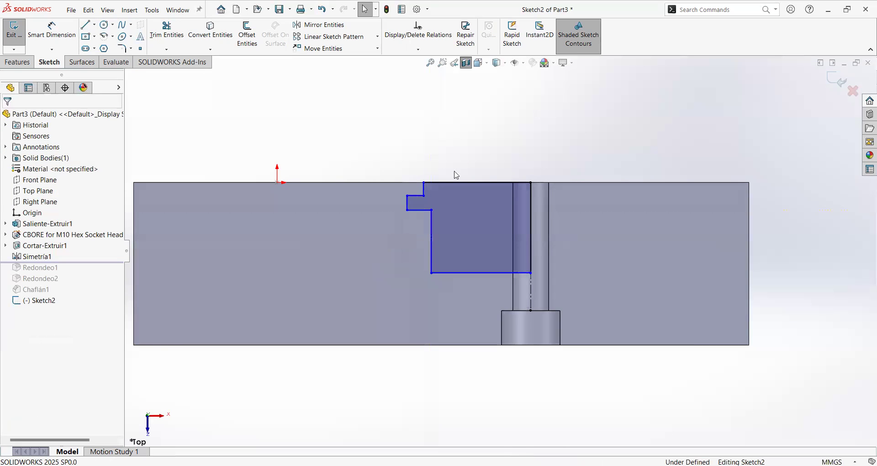
# Step: Dimension the pocket's top edge across the centerline as a 60 mm diameter
pyautogui.click(51, 36)
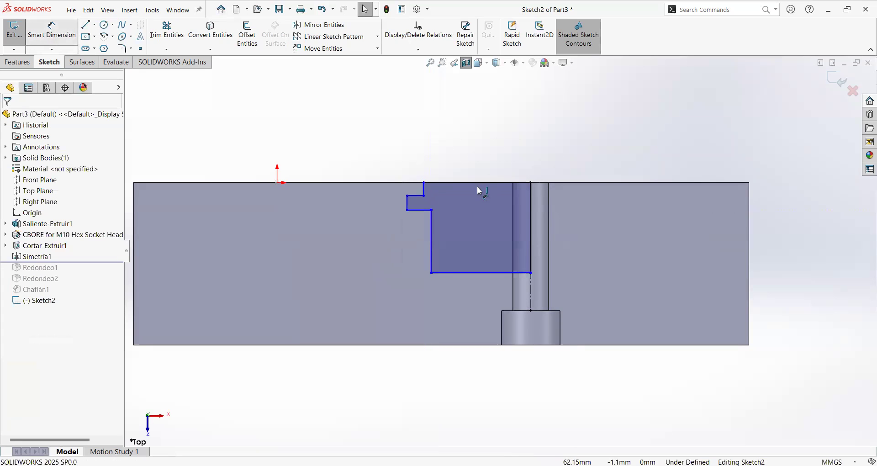
pyautogui.click(425, 183)
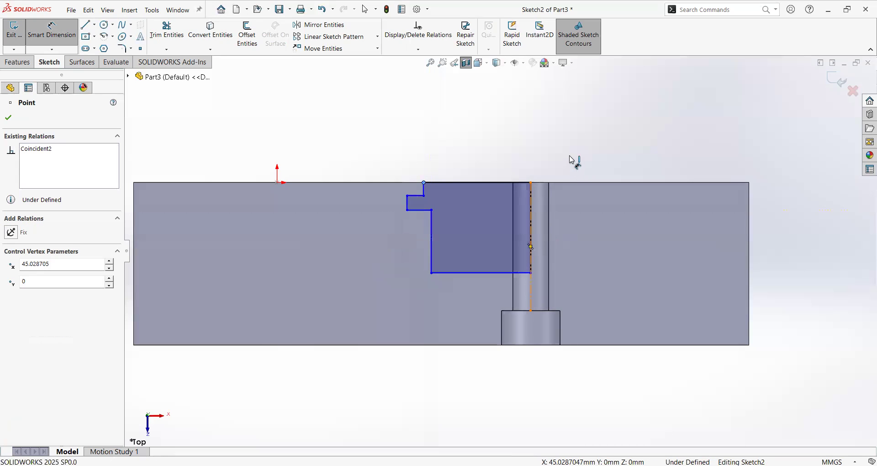
pyautogui.click(531, 128)
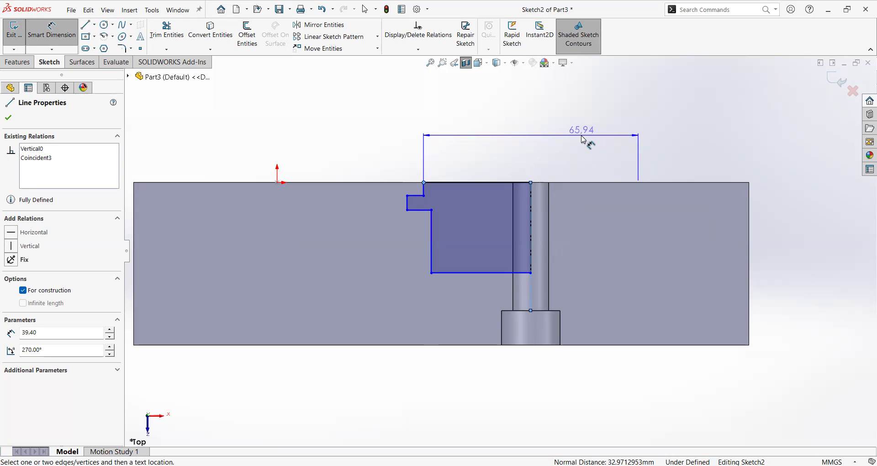
pyautogui.click(584, 140)
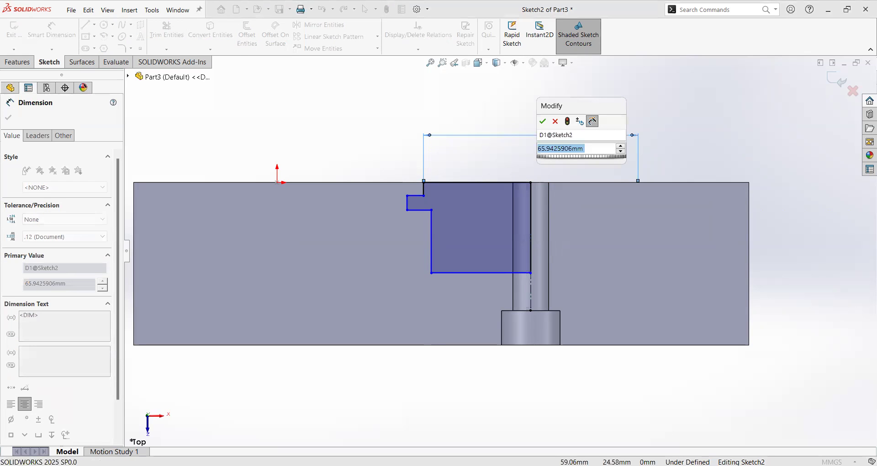
pyautogui.write('60')
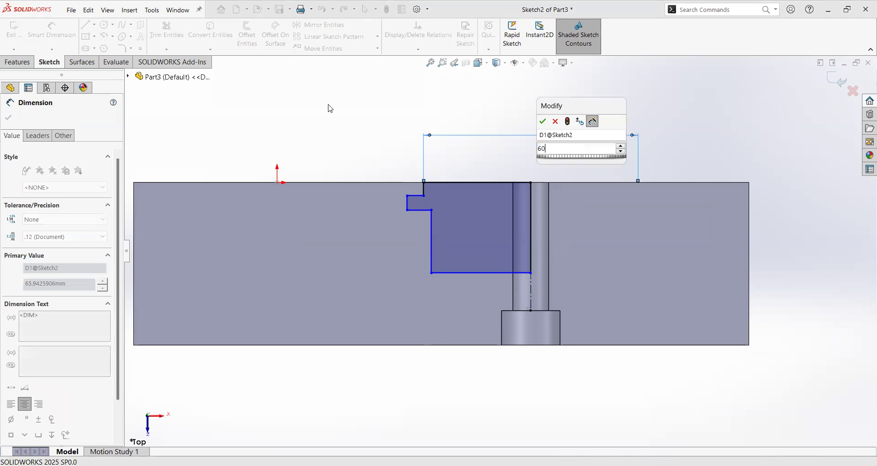
pyautogui.press('Escape')
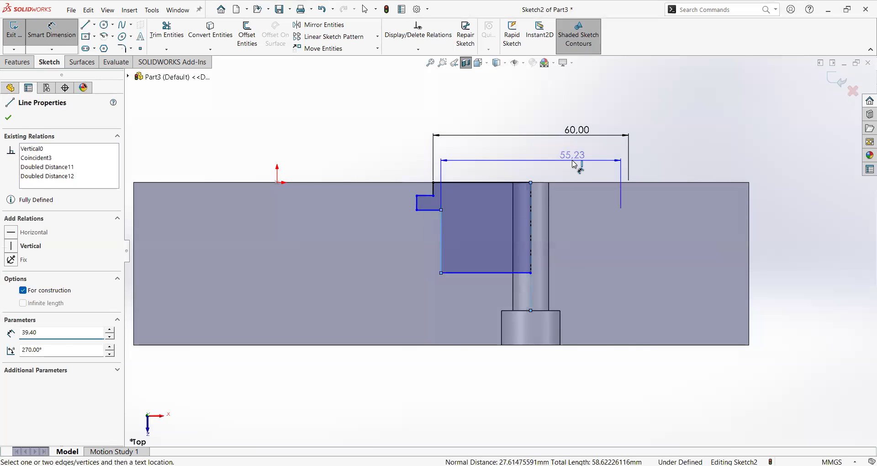
# Step: Set the inner pocket width to 58 mm across the centerline, discarding the redundant dimension
pyautogui.click(576, 164)
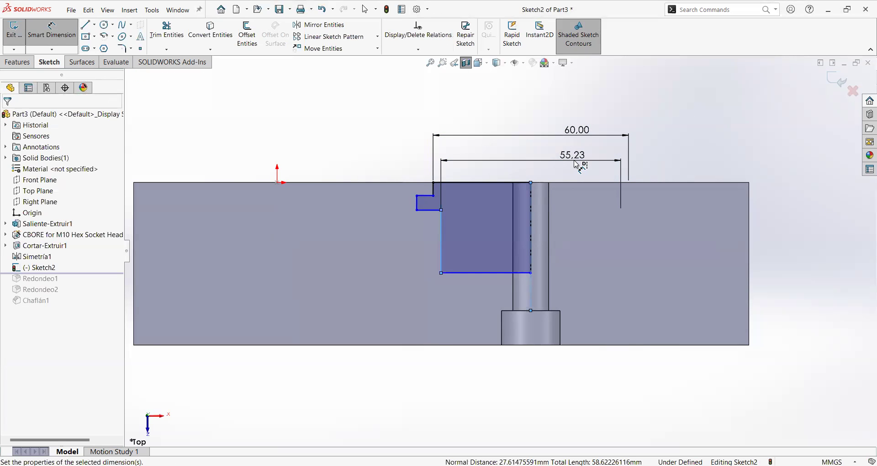
pyautogui.doubleClick(577, 163)
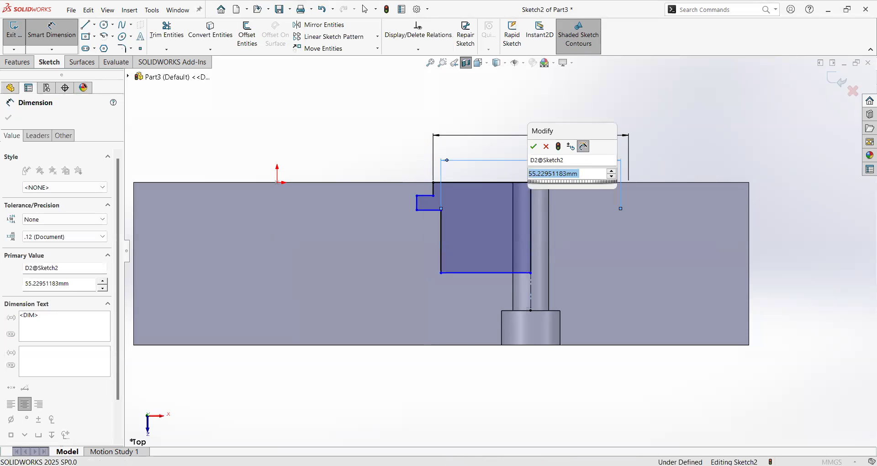
pyautogui.press('Return')
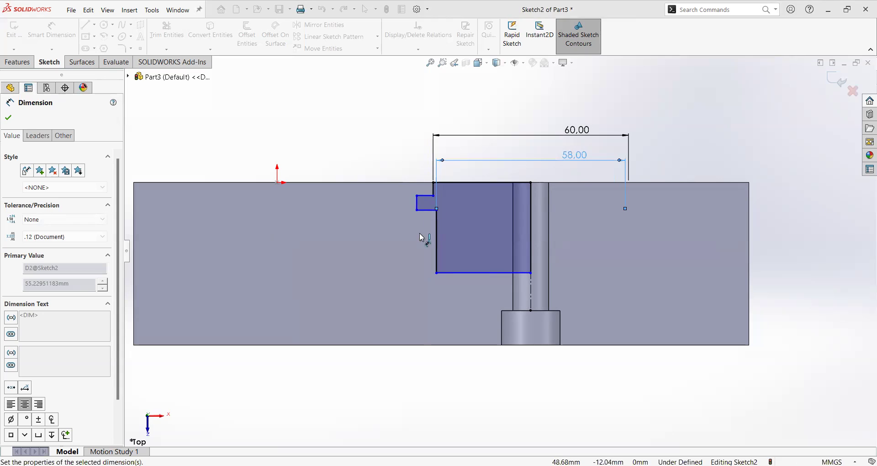
pyautogui.click(396, 244)
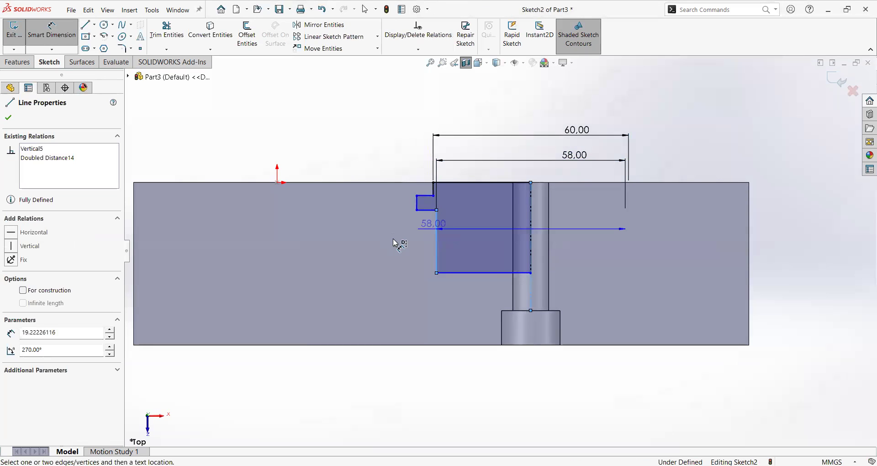
pyautogui.click(396, 243)
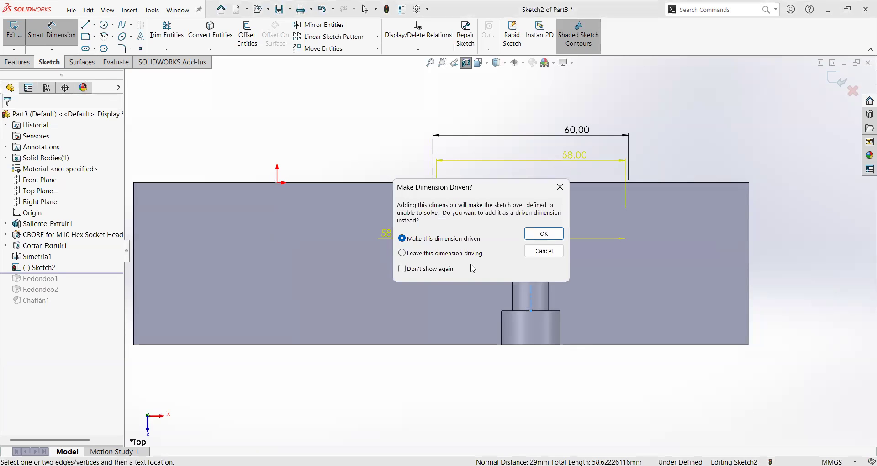
pyautogui.click(536, 253)
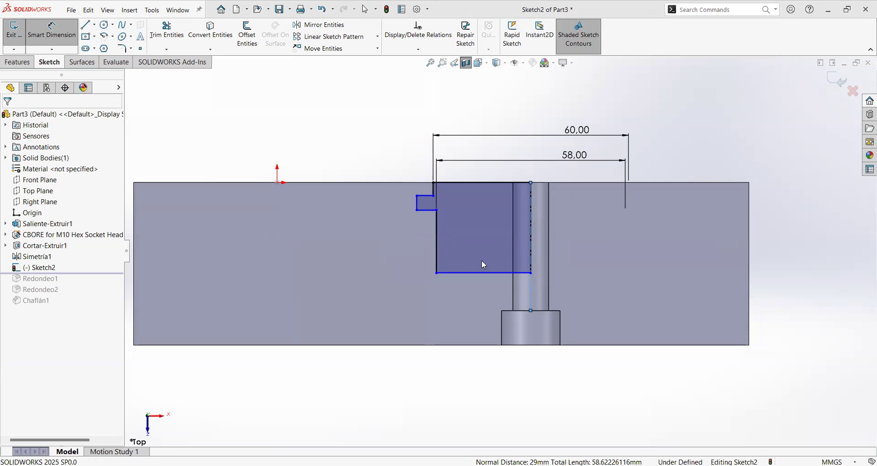
# Step: Dimension the pocket's left wall height to 20 mm
pyautogui.click(436, 253)
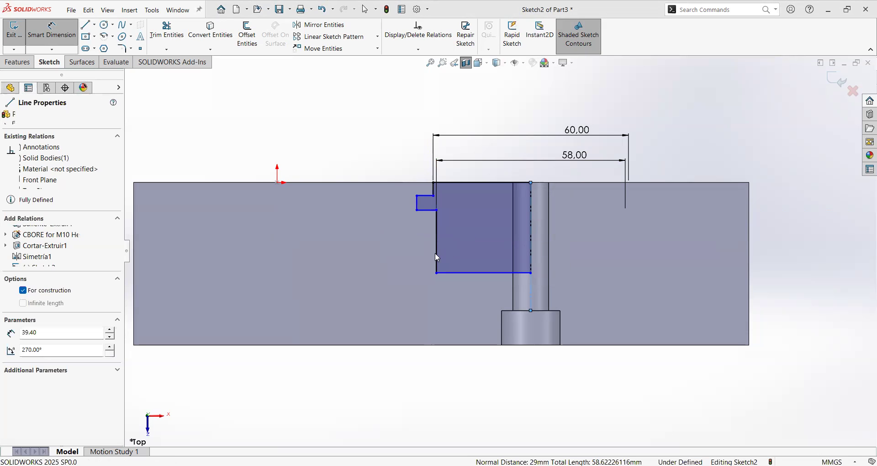
pyautogui.click(438, 227)
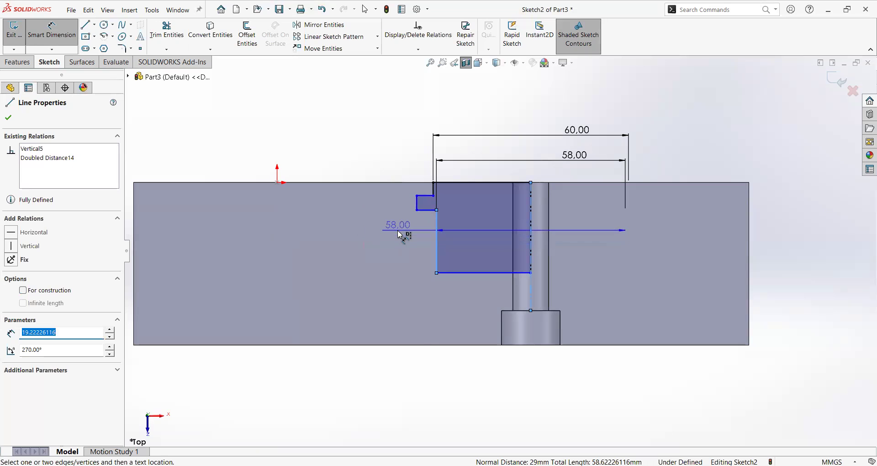
pyautogui.press('Escape')
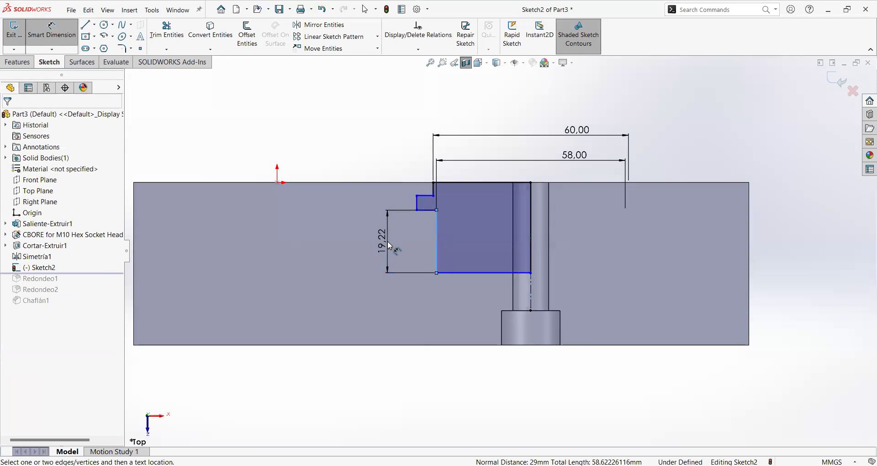
pyautogui.click(390, 246)
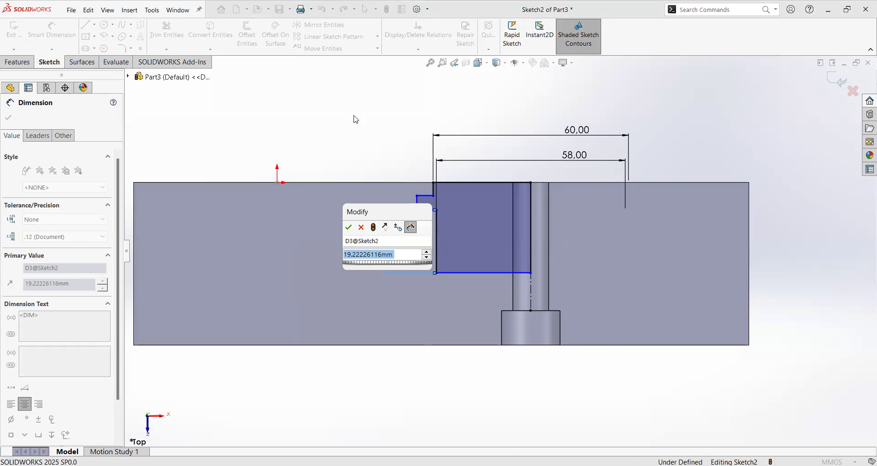
pyautogui.moveTo(394, 218); pyautogui.dragTo(363, 120)
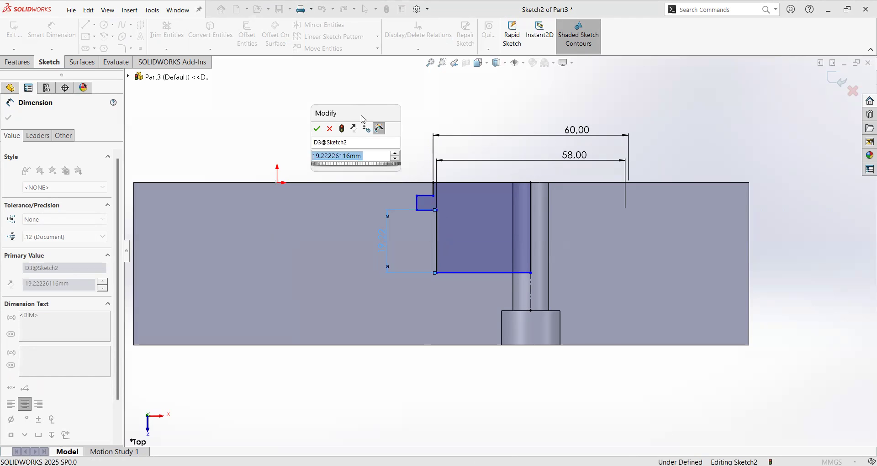
pyautogui.press('Return')
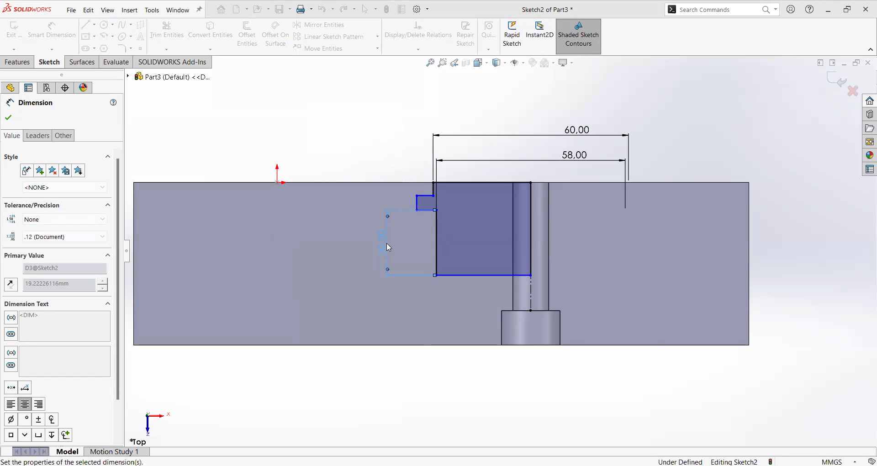
pyautogui.click(434, 191)
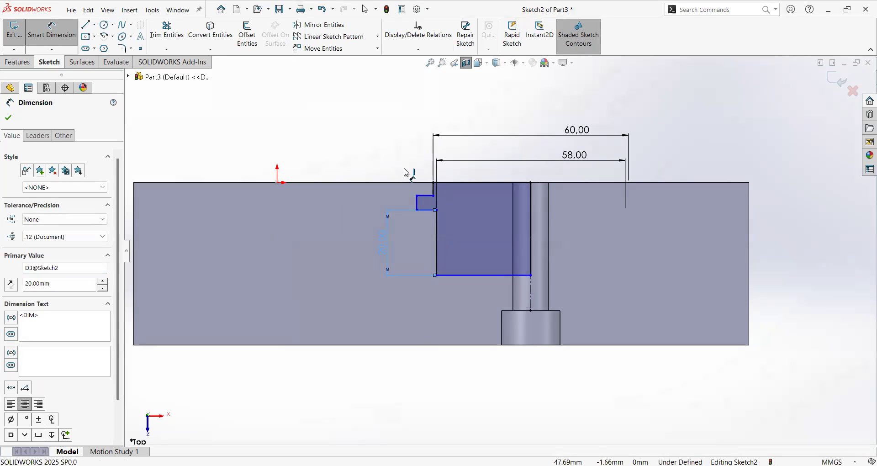
# Step: Dimension the groove step heights, setting the groove offset to 2 mm and the height to 3 mm
pyautogui.click(402, 168)
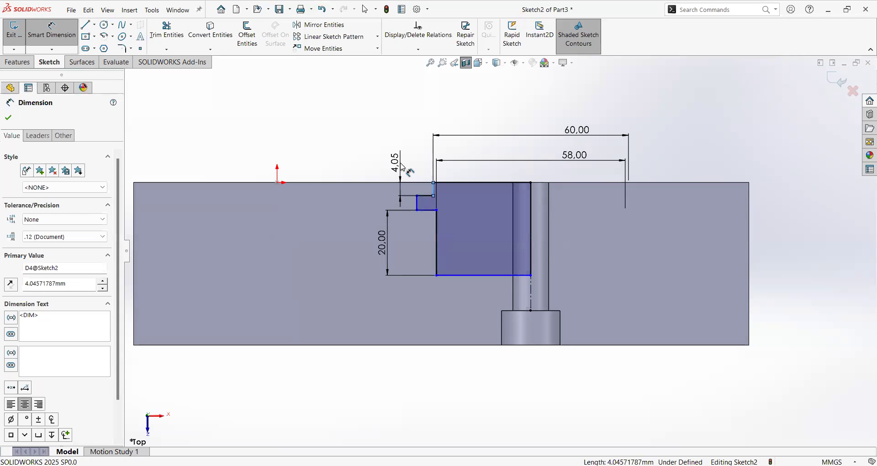
pyautogui.doubleClick(402, 167)
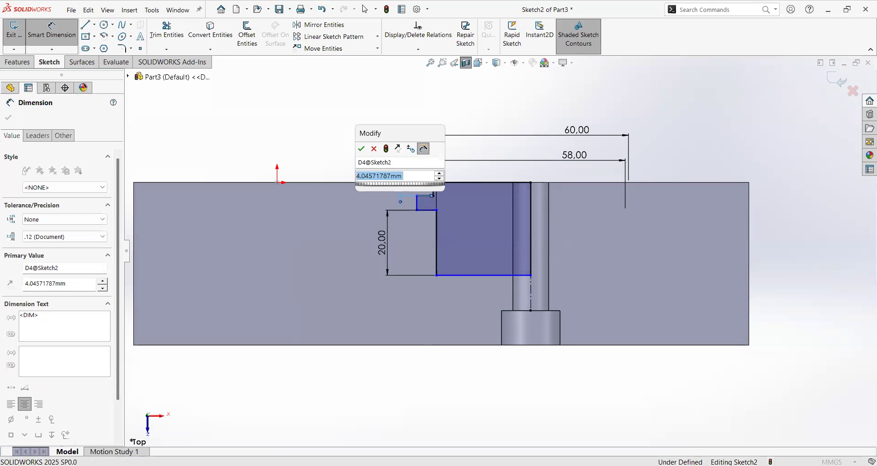
pyautogui.click(362, 151)
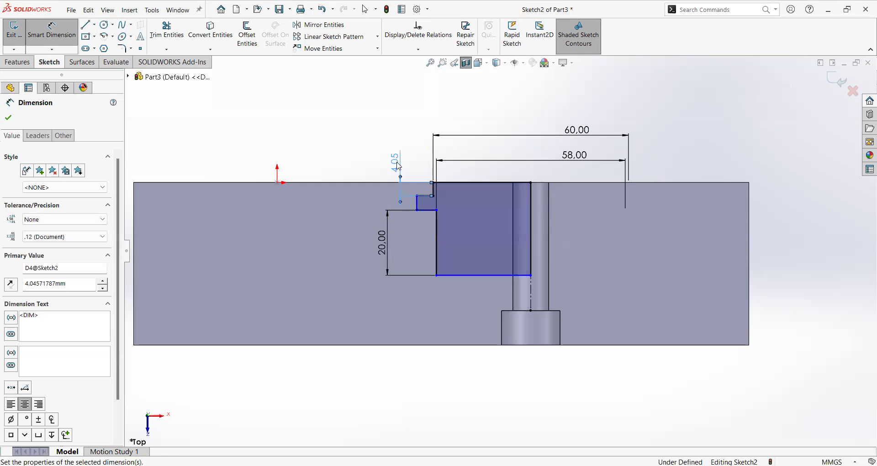
pyautogui.press('Escape')
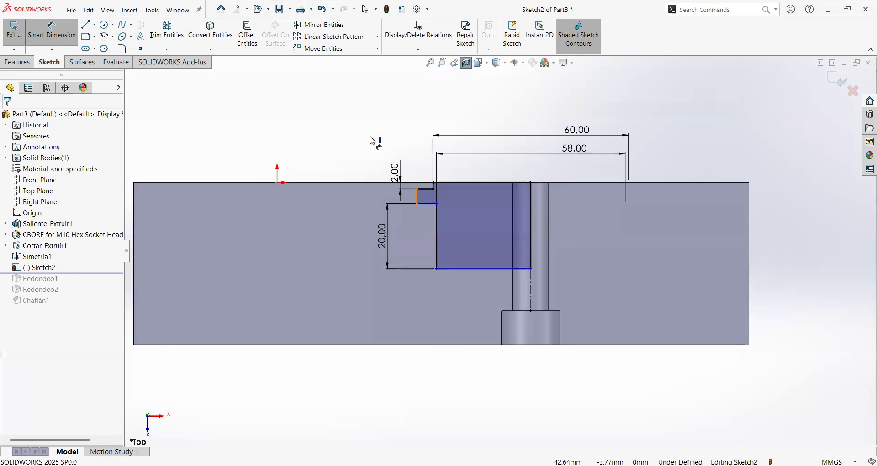
pyautogui.click(417, 195)
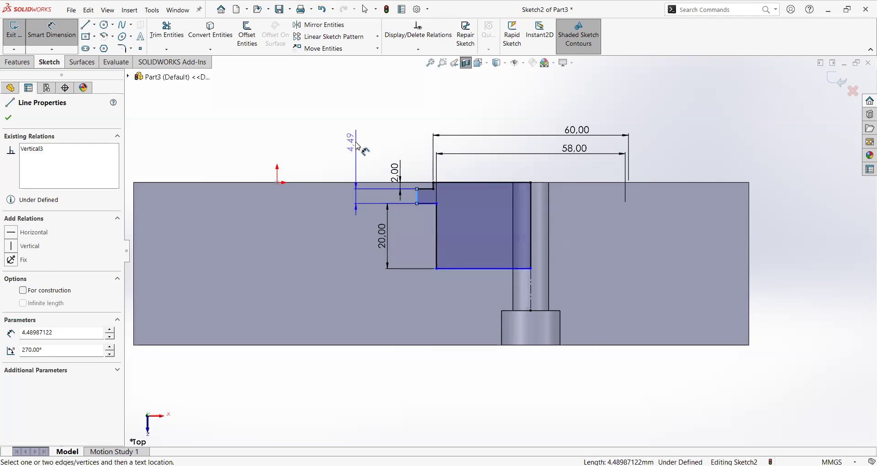
pyautogui.click(358, 145)
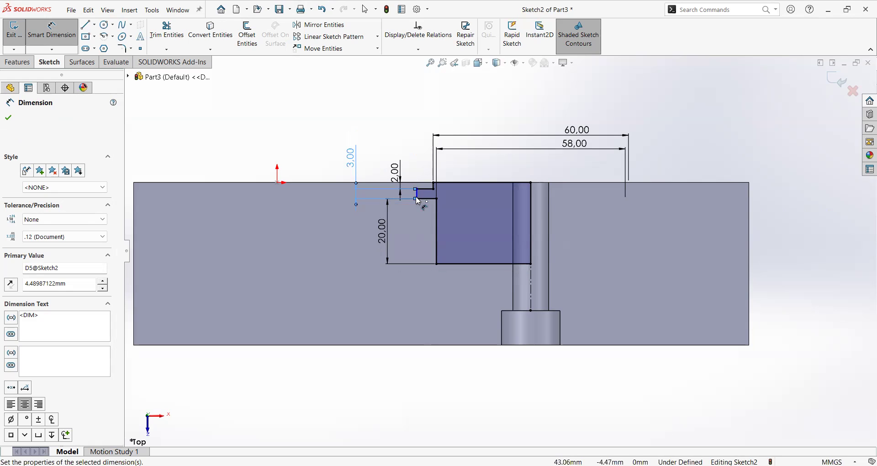
# Step: Set the groove's outer diameter across the centerline to 63 mm, fully defining the sketch
pyautogui.click(532, 281)
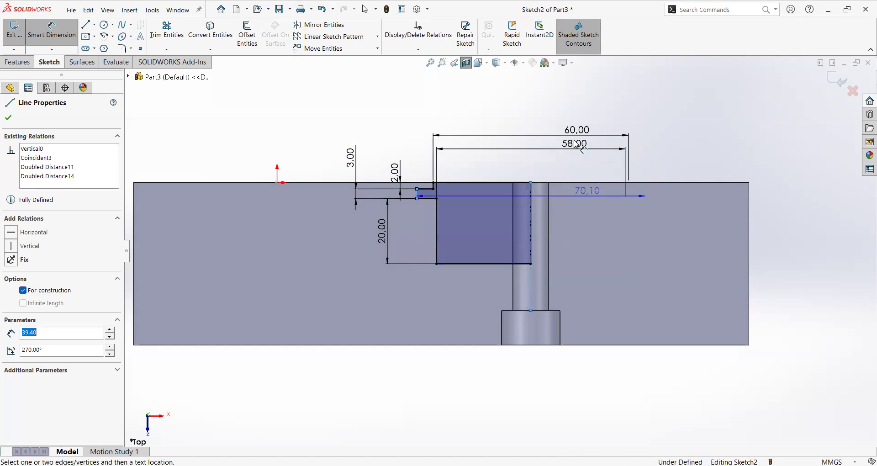
pyautogui.click(565, 116)
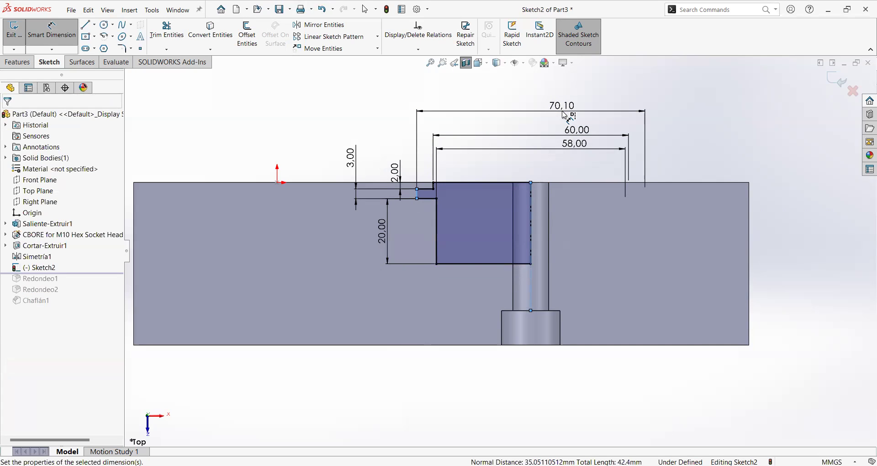
pyautogui.click(565, 115)
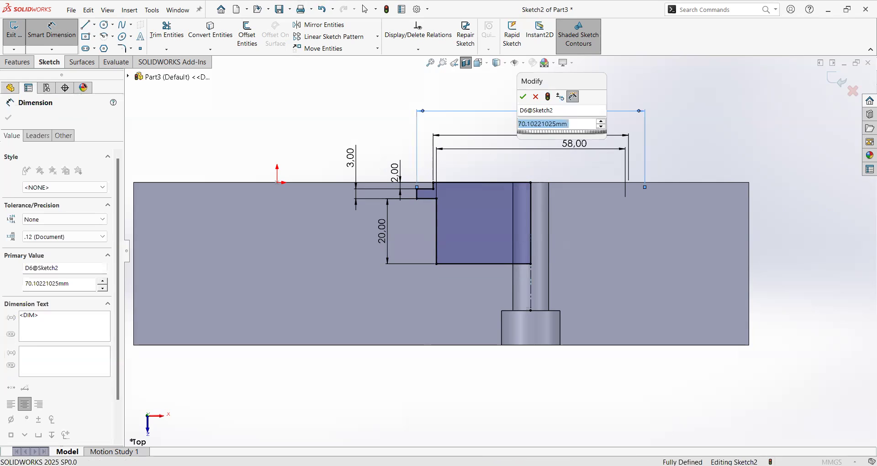
pyautogui.write('63')
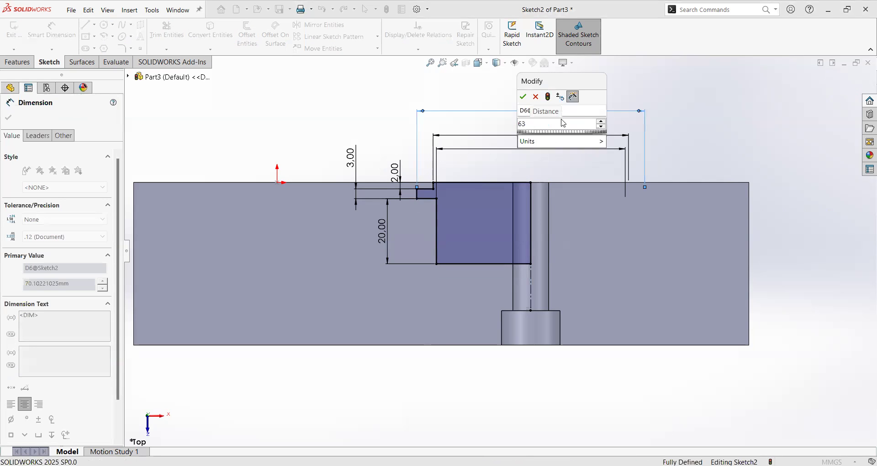
pyautogui.press('Return')
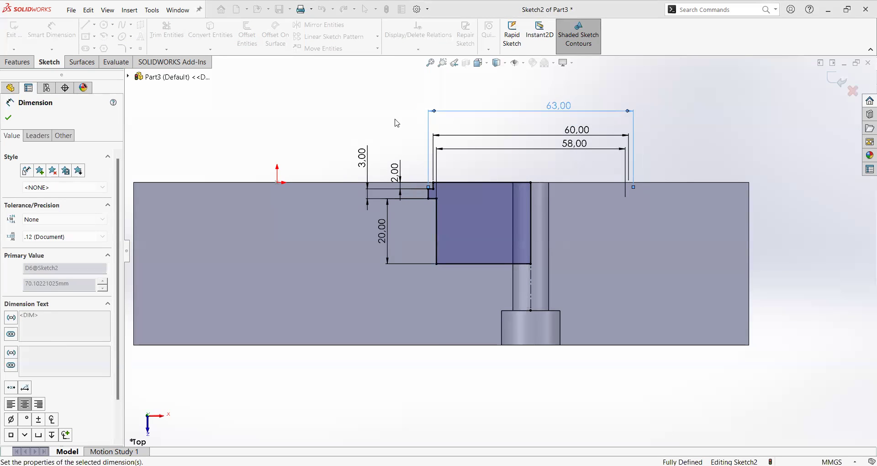
pyautogui.click(349, 126)
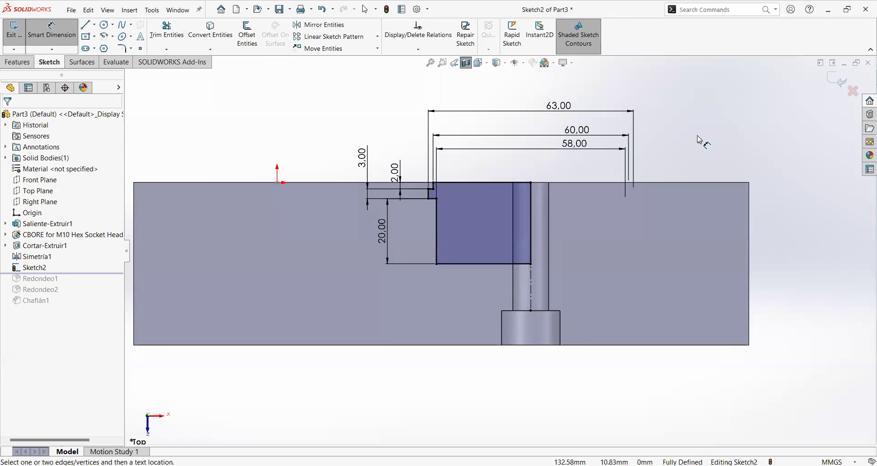
pyautogui.moveTo(690, 141); pyautogui.dragTo(684, 288, button='middle')
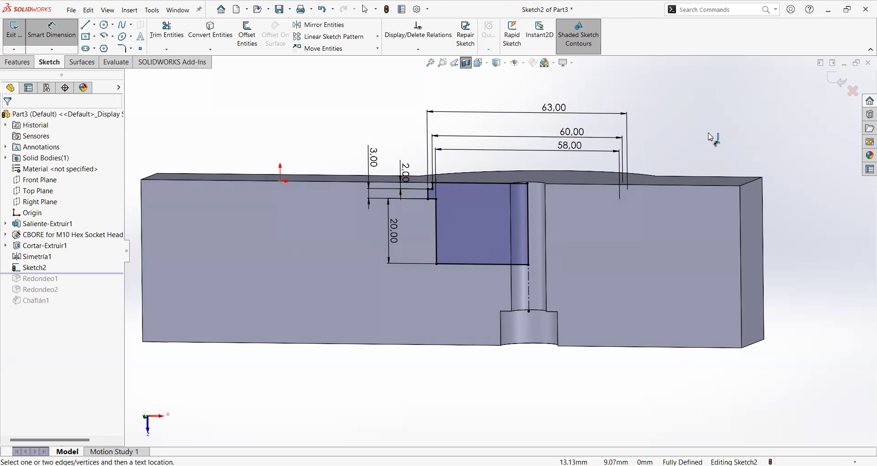
pyautogui.press('Escape')
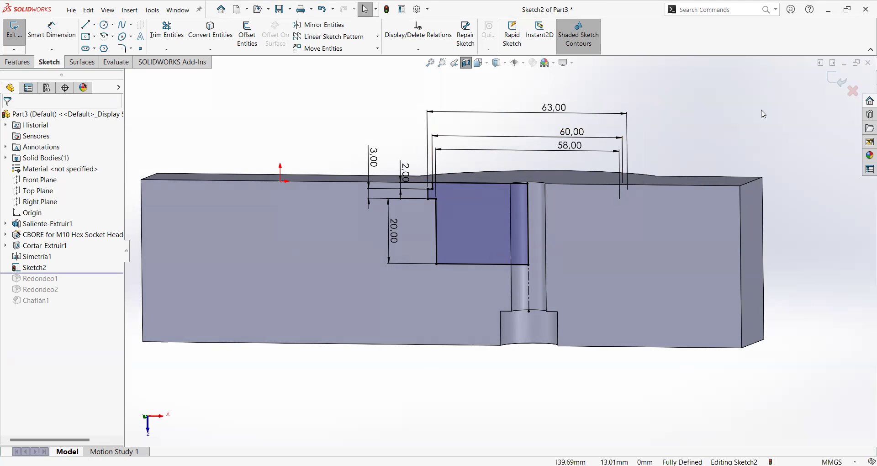
# Step: Exit the sketch and revolve-cut Sketch2 360° about Line1 to form the grooved pocket
pyautogui.click(837, 79)
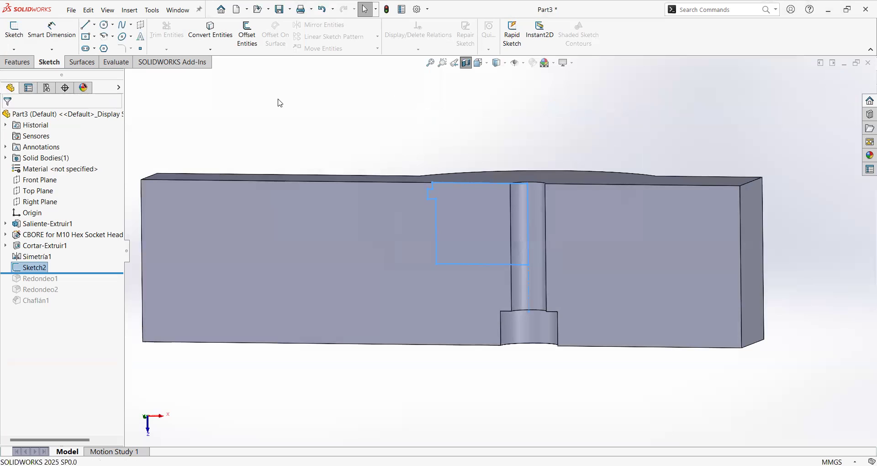
pyautogui.click(26, 65)
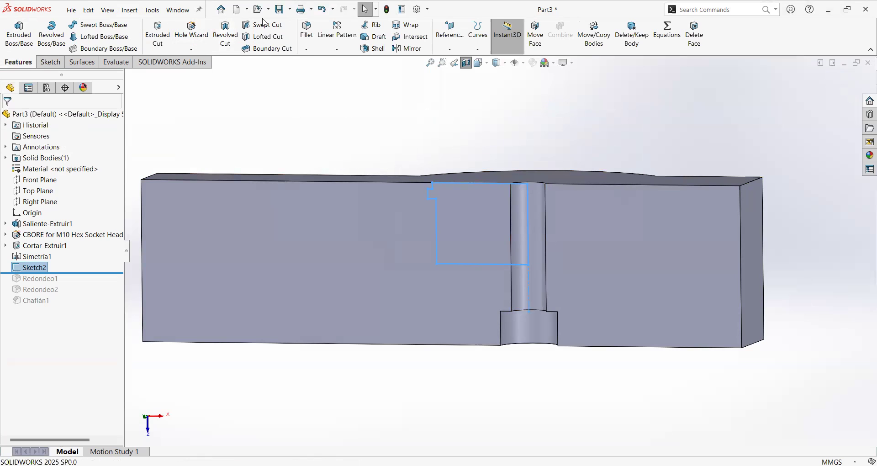
pyautogui.rightClick(534, 213)
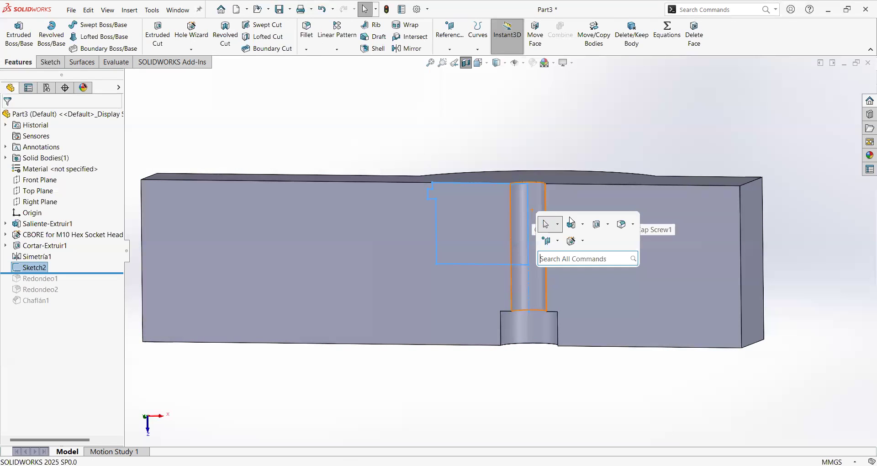
pyautogui.click(613, 227)
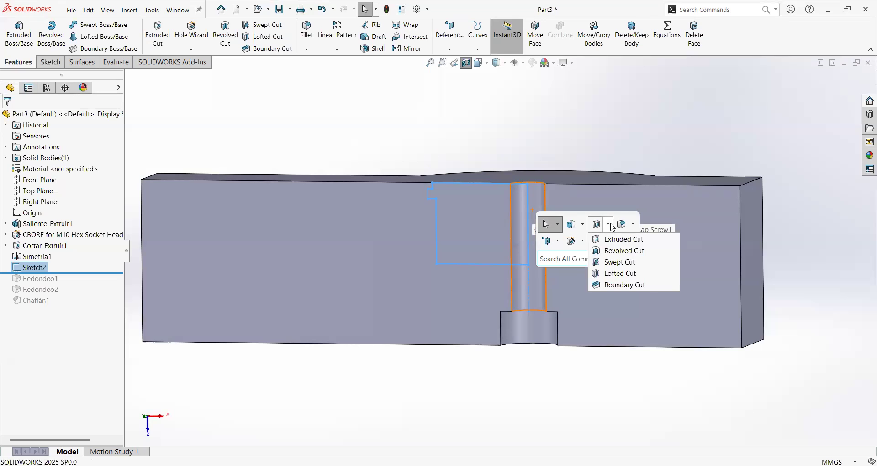
pyautogui.click(616, 256)
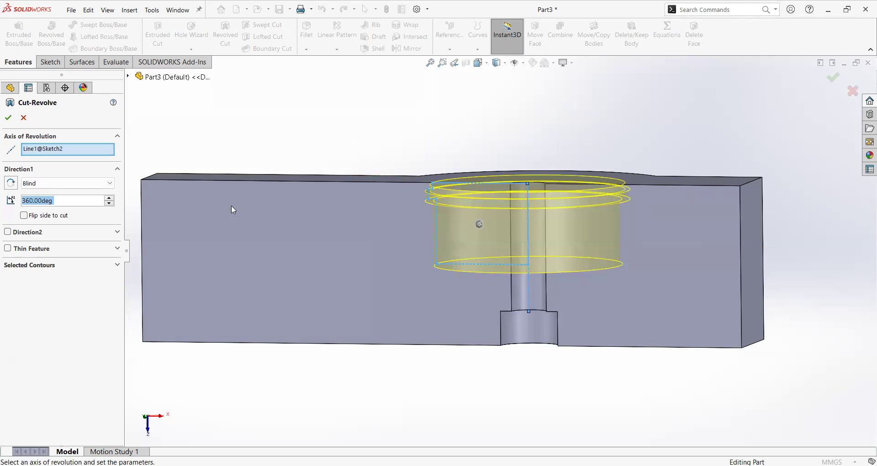
pyautogui.moveTo(409, 135); pyautogui.dragTo(414, 151, button='middle')
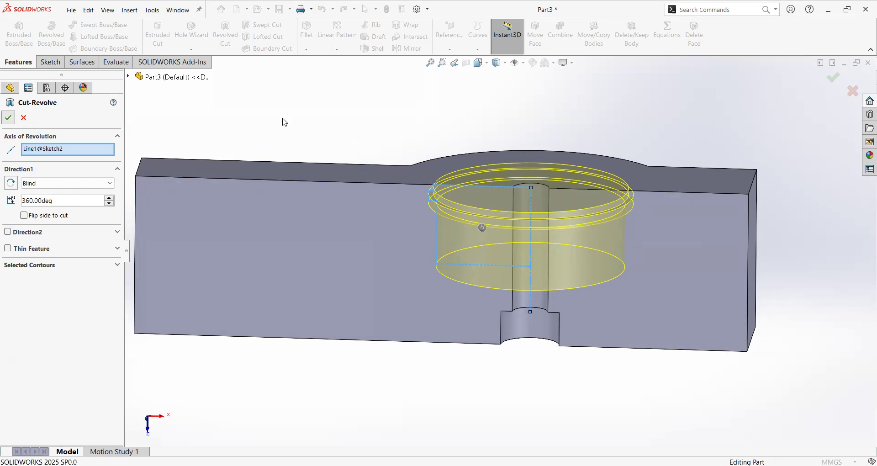
pyautogui.click(14, 123)
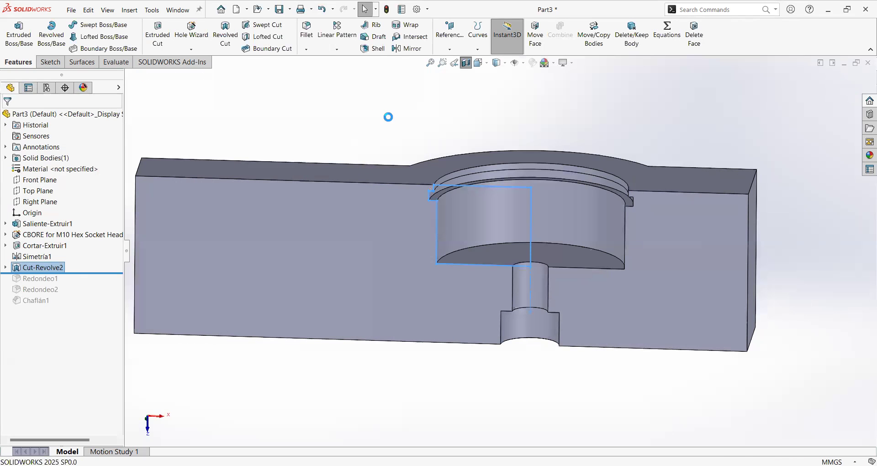
# Step: Reopen Sketch2 under Cut-Revolve2 for editing and zoom in on the pocket profile
pyautogui.moveTo(443, 152)
pyautogui.mouseDown(button='middle')
pyautogui.moveTo(466, 167)
pyautogui.moveTo(426, 133)
pyautogui.moveTo(437, 153)
pyautogui.mouseUp(button='middle')
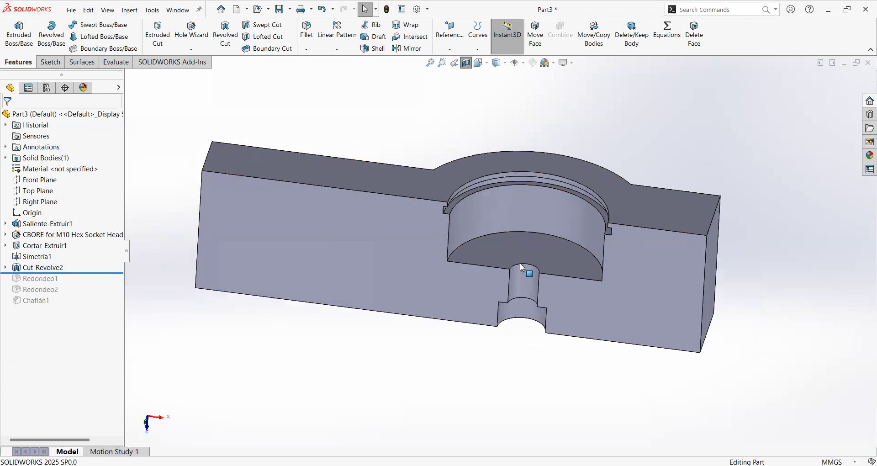
pyautogui.scroll(-2, 524, 268)
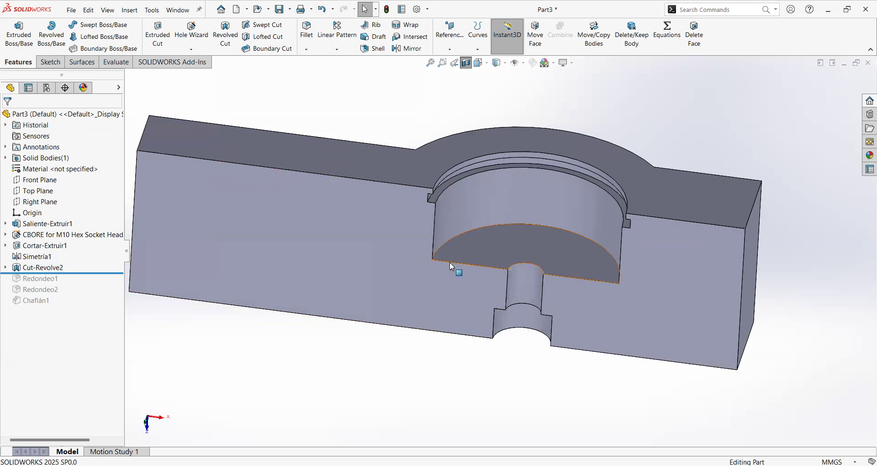
pyautogui.click(7, 268)
pyautogui.click(46, 278)
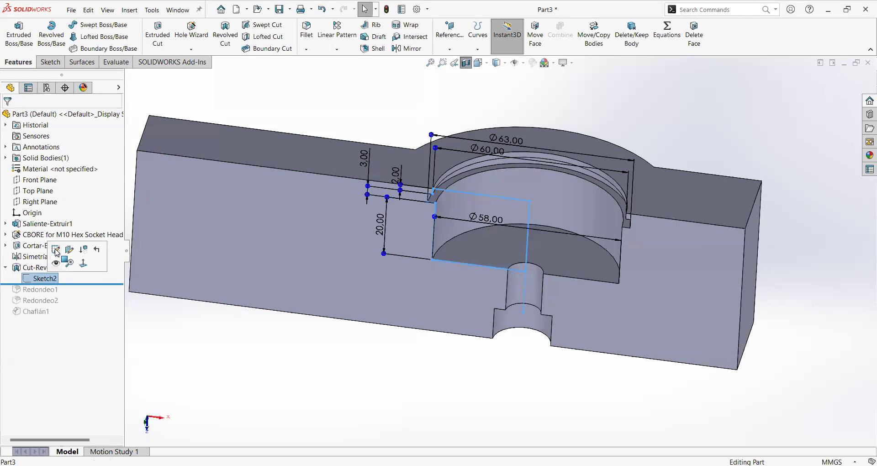
pyautogui.click(56, 251)
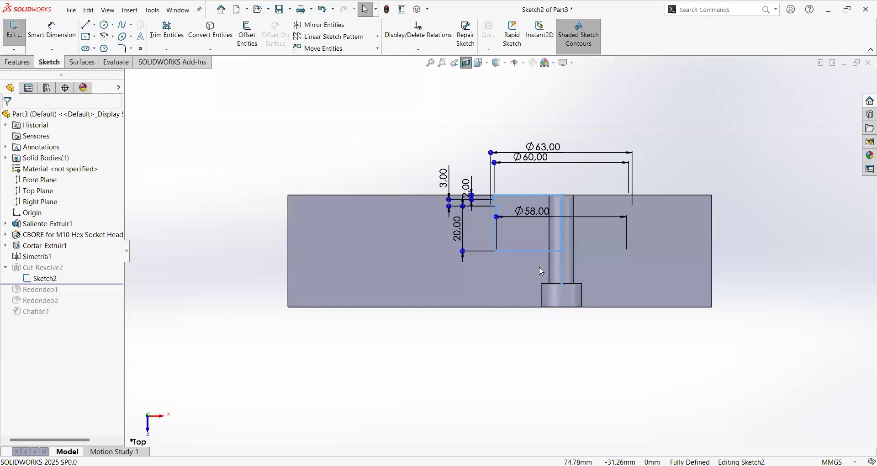
pyautogui.scroll(-4, 569, 264)
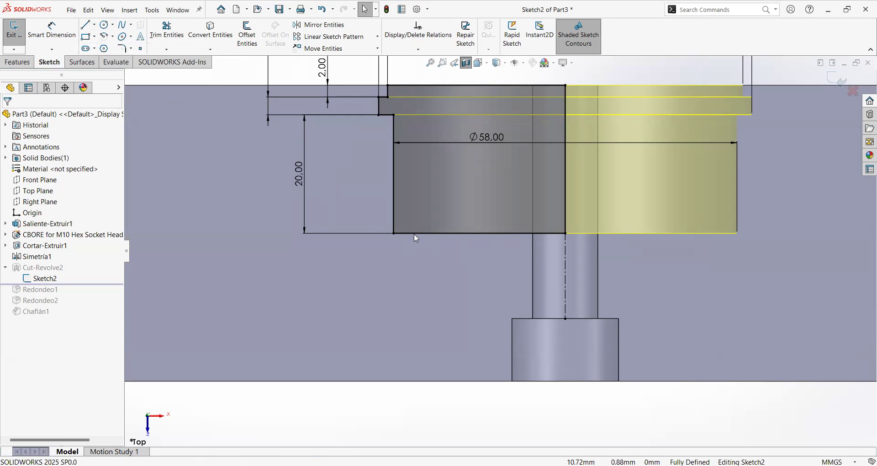
pyautogui.press('r')
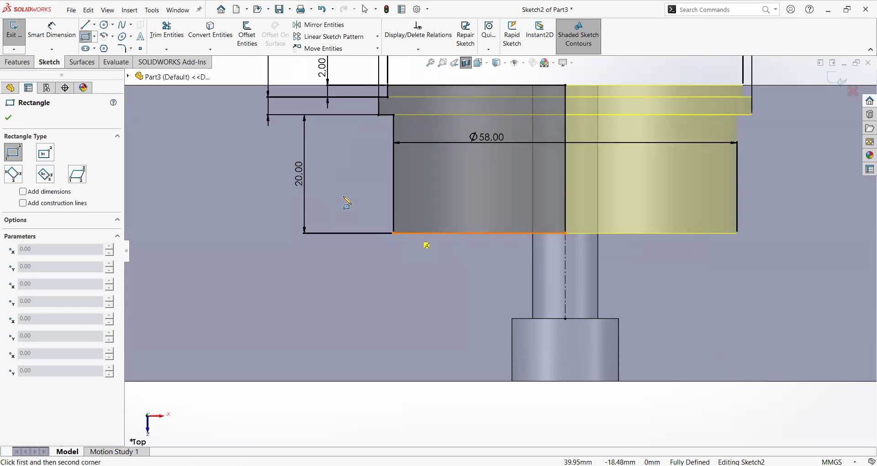
# Step: Draw a rectangle below the pocket to the centerline and dimension its diameter to 52
pyautogui.click(409, 238)
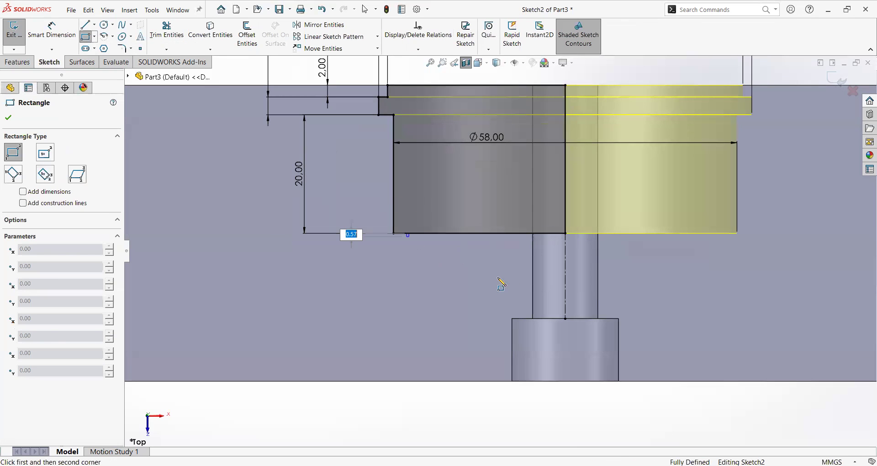
pyautogui.click(566, 259)
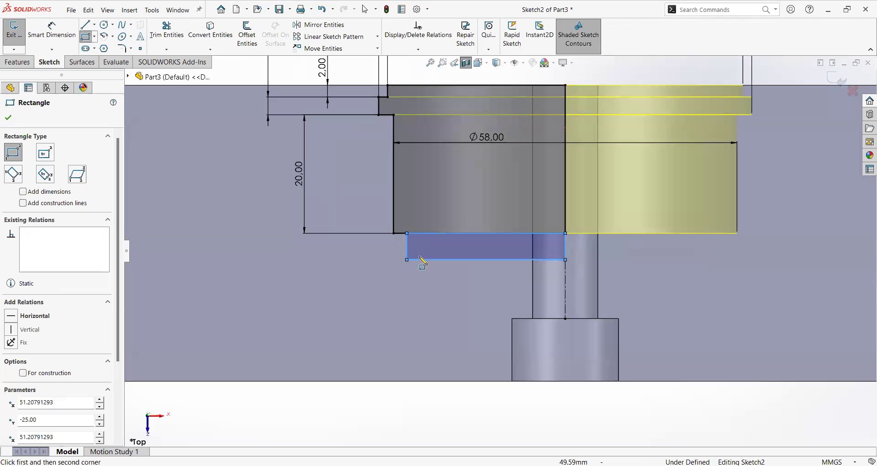
pyautogui.click(54, 35)
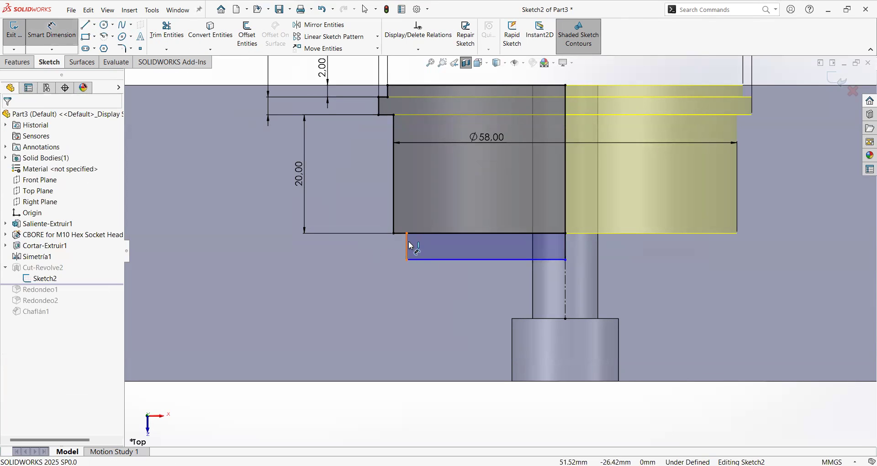
pyautogui.click(566, 284)
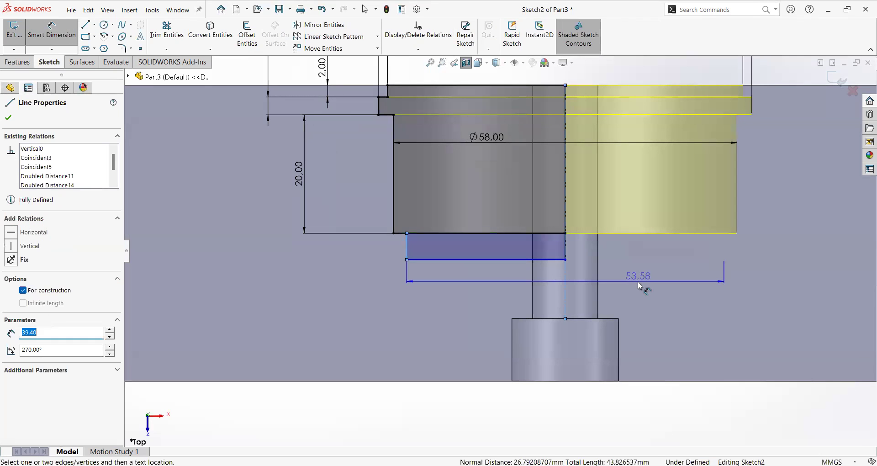
pyautogui.click(640, 286)
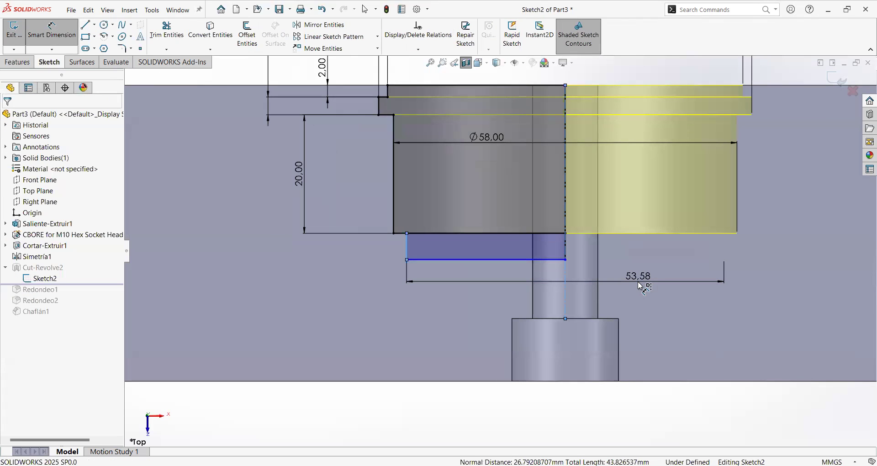
pyautogui.click(641, 286)
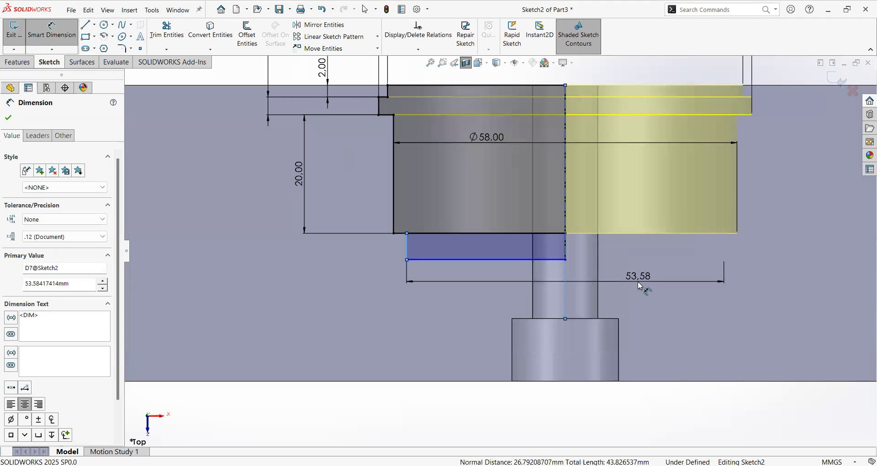
pyautogui.doubleClick(639, 283)
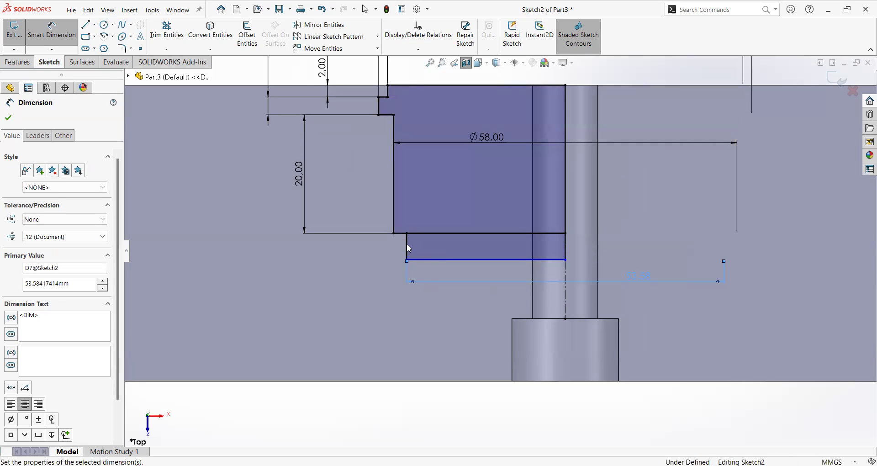
pyautogui.moveTo(406, 243); pyautogui.dragTo(408, 245)
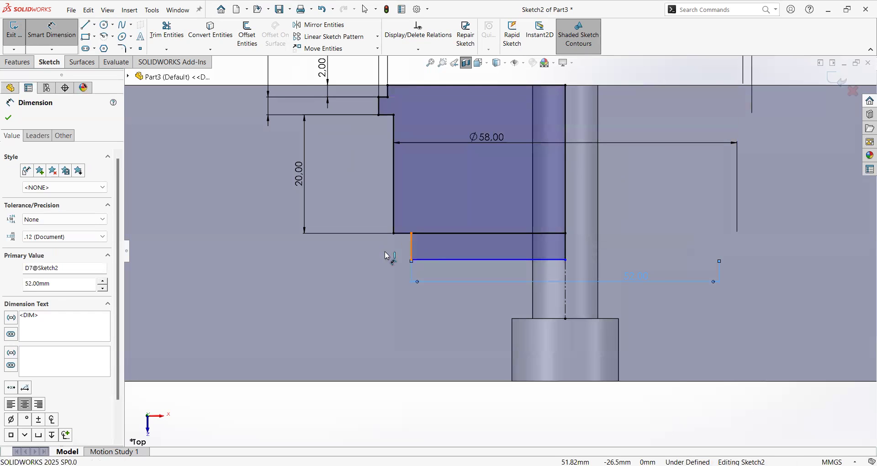
# Step: Dimension the rectangle's left edge height and change it from 4.43 to 4 mm
pyautogui.click(409, 252)
pyautogui.press('Escape')
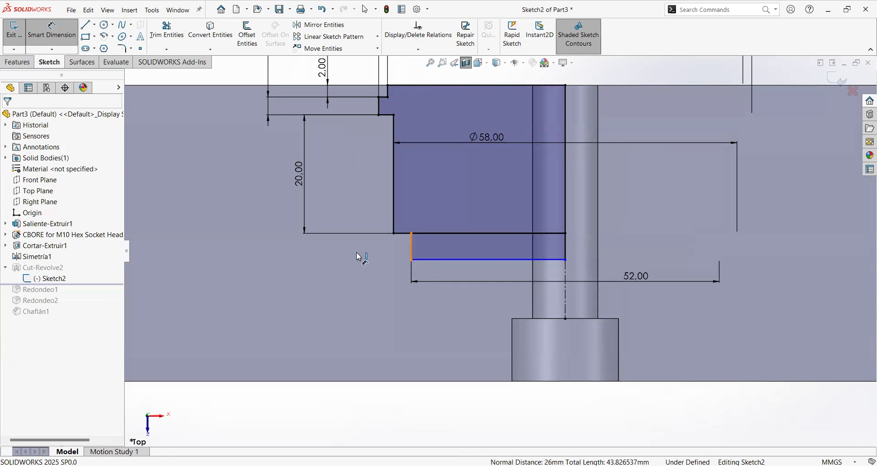
pyautogui.click(412, 254)
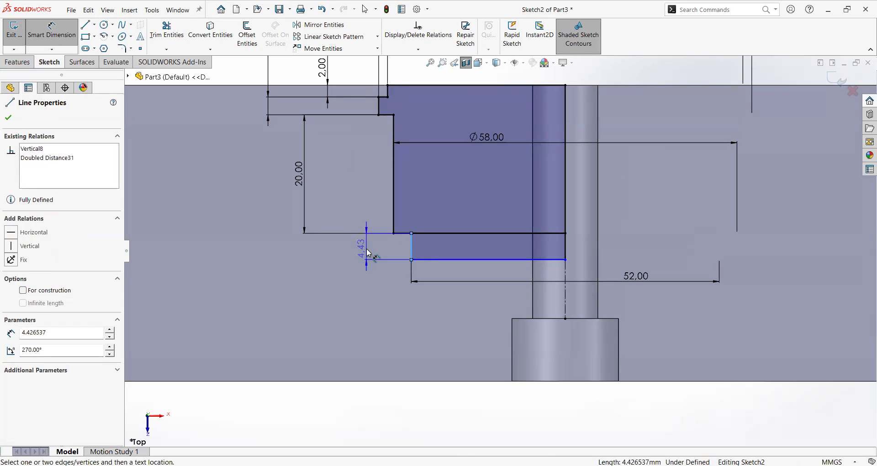
pyautogui.click(367, 249)
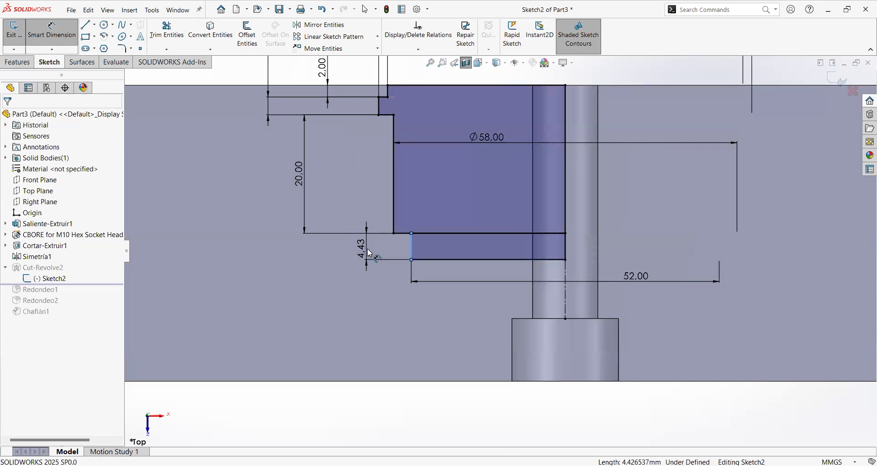
pyautogui.click(368, 248)
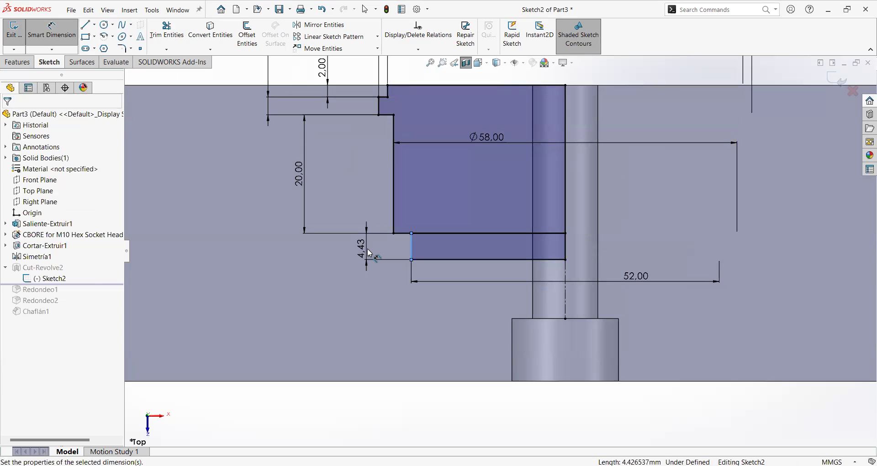
pyautogui.doubleClick(356, 271)
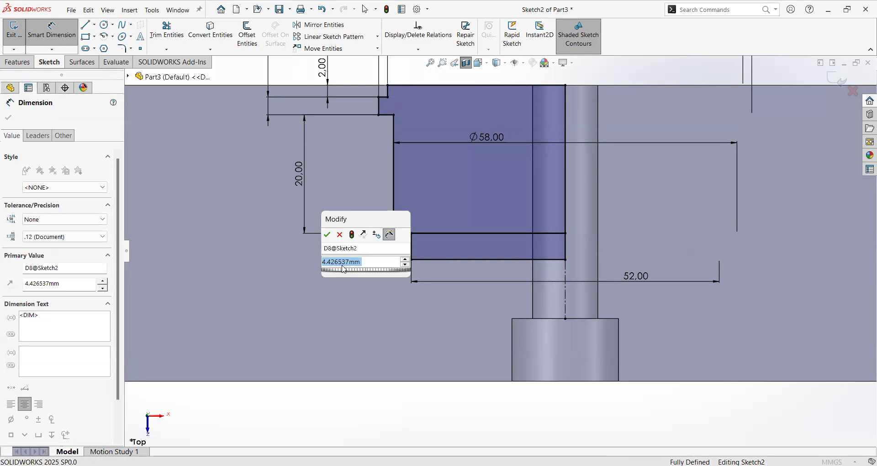
pyautogui.write('4')
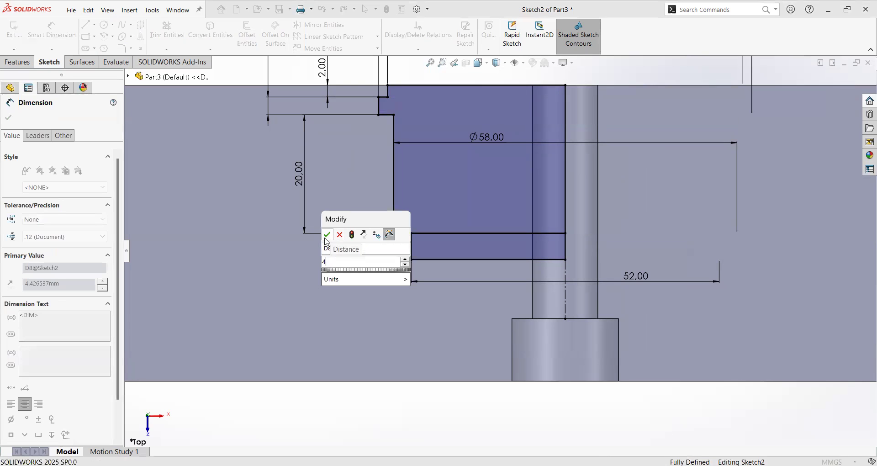
pyautogui.press('Escape')
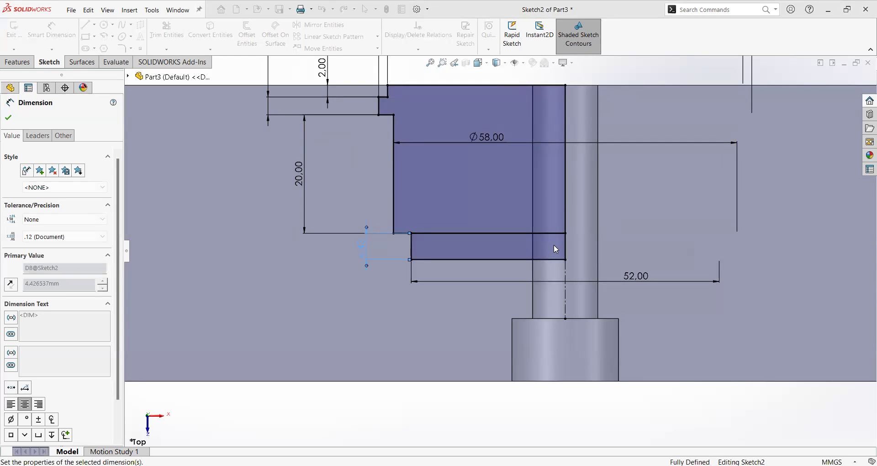
pyautogui.press('f')
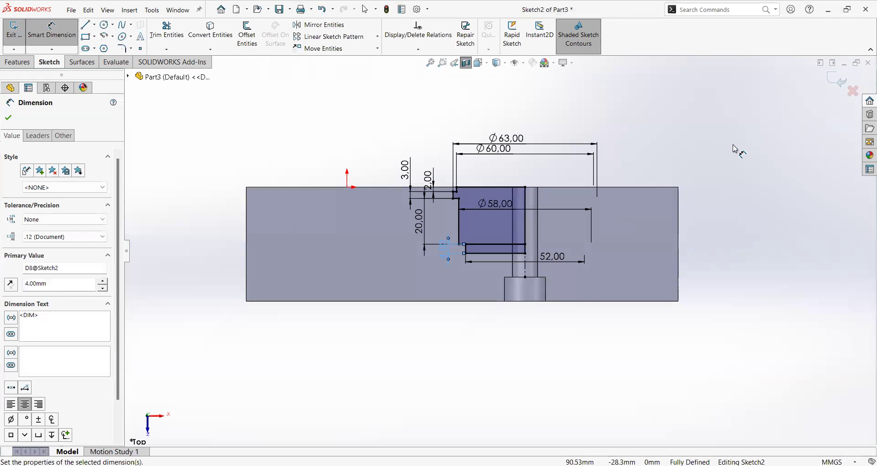
pyautogui.click(825, 97)
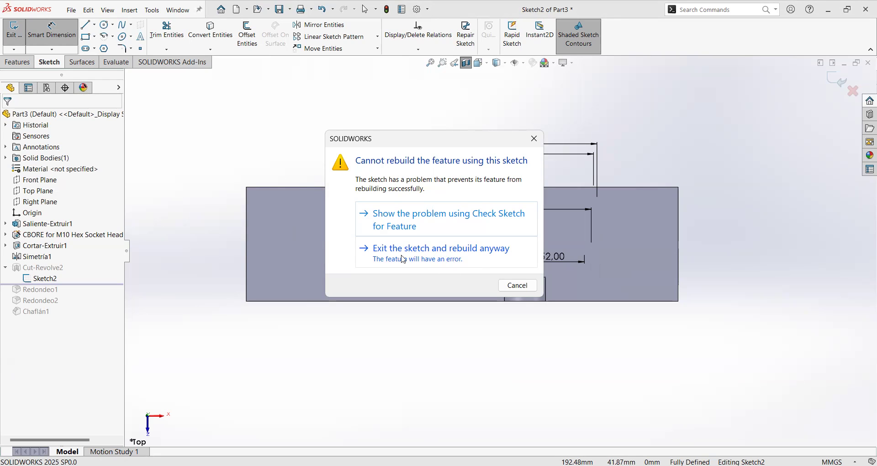
# Step: Exit Sketch2 and rebuild anyway, ignoring the Cut-Revolve2 error, then view the part in 3-D
pyautogui.click(456, 260)
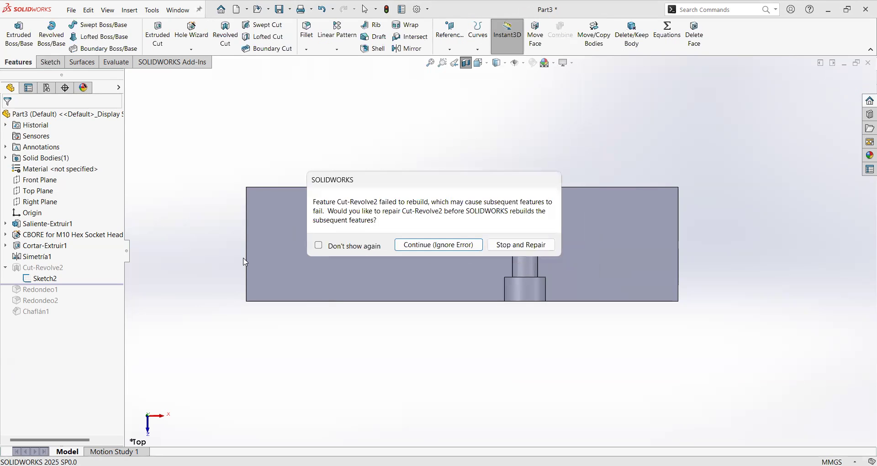
pyautogui.click(439, 246)
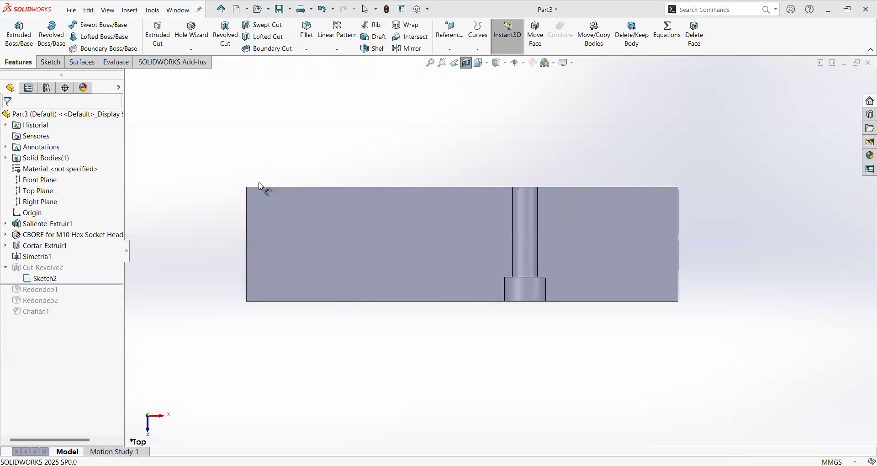
pyautogui.moveTo(286, 206); pyautogui.dragTo(257, 215, button='middle')
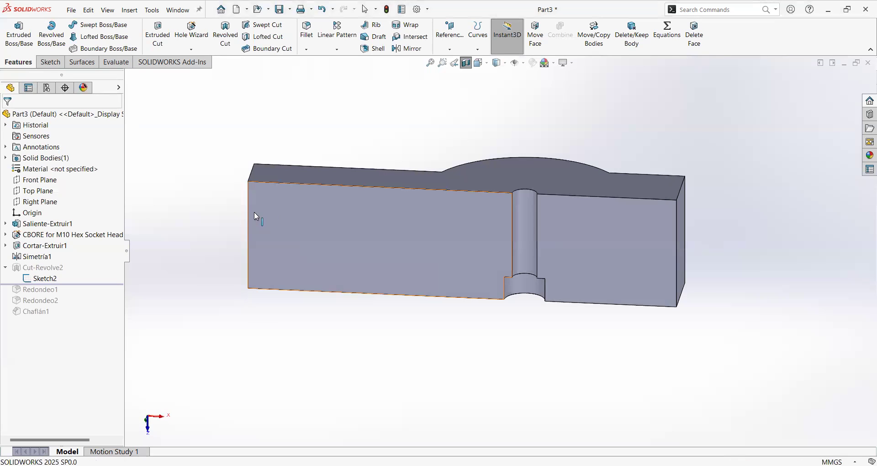
# Step: Edit Cut-Revolve2 to revolve both Sketch2 regions, the main pocket and the thin groove
pyautogui.click(61, 271)
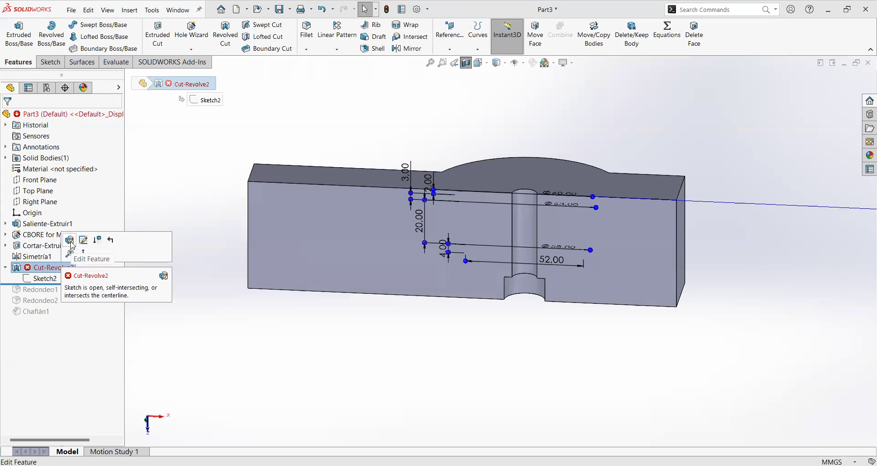
pyautogui.click(71, 243)
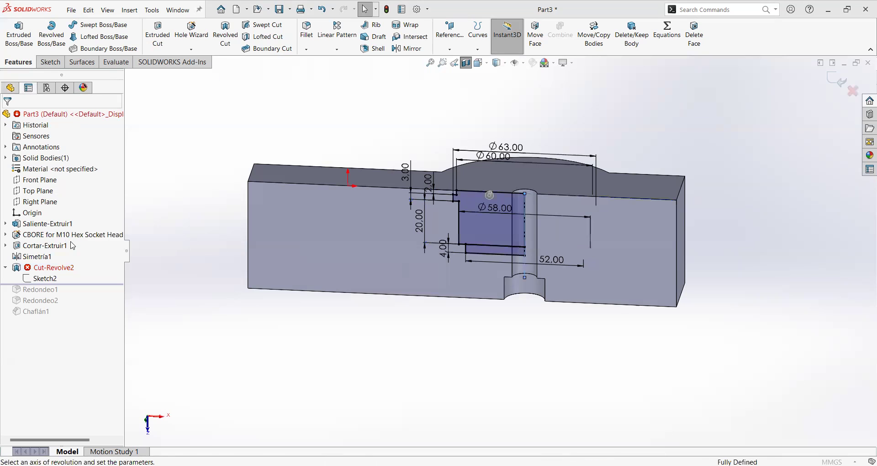
pyautogui.click(55, 266)
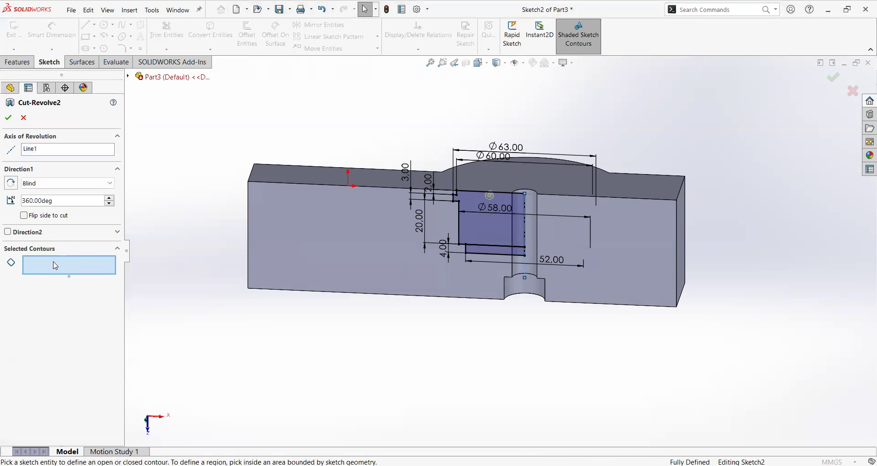
pyautogui.click(485, 228)
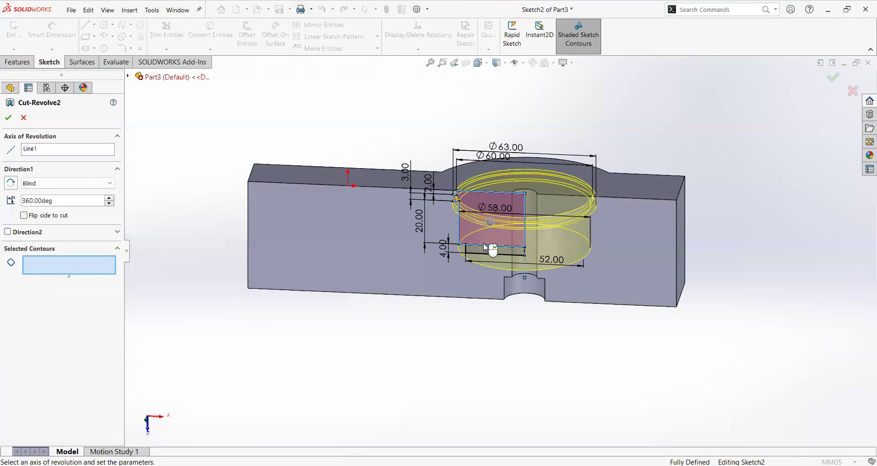
pyautogui.click(485, 250)
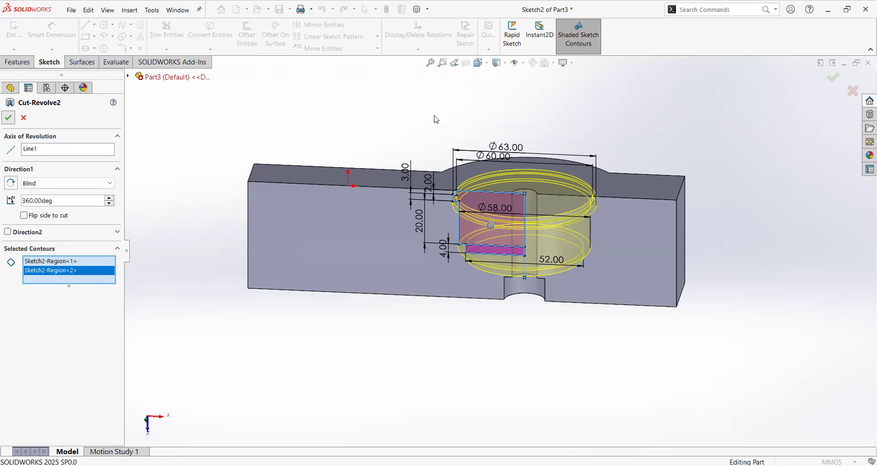
pyautogui.press('Return')
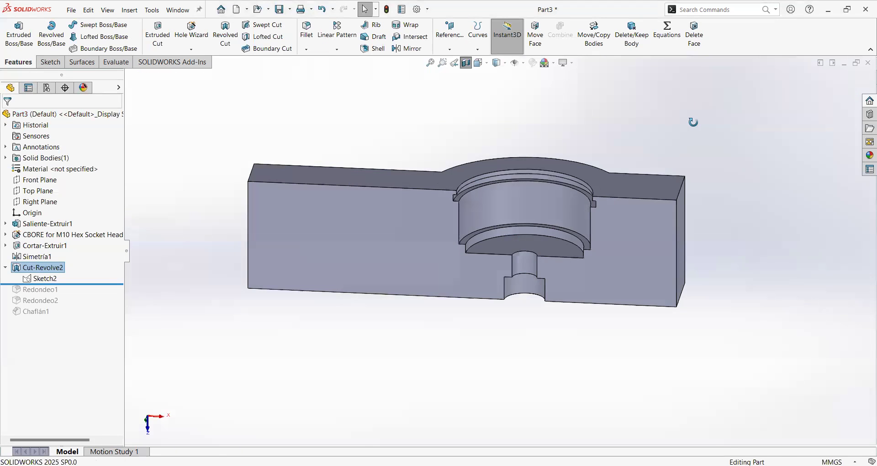
# Step: Turn off Section View and roll forward past Chaflán1 to restore Redondeo1, Redondeo2 and Chaflán1
pyautogui.moveTo(691, 121); pyautogui.dragTo(620, 132, button='middle')
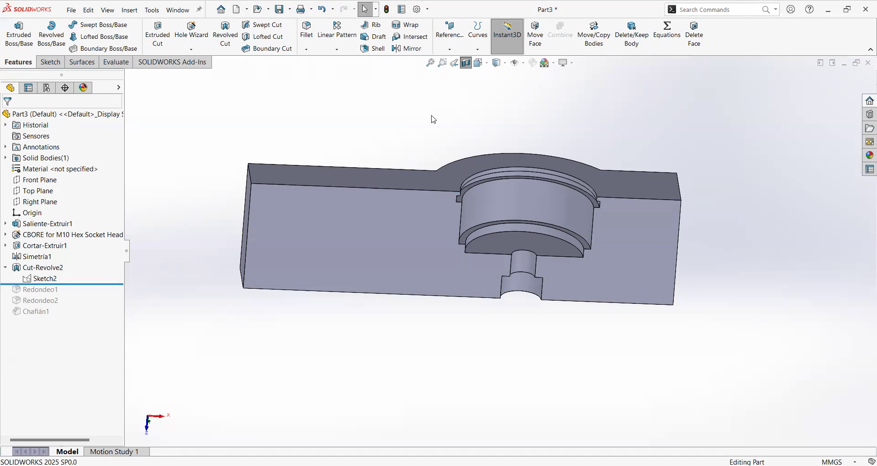
pyautogui.click(467, 64)
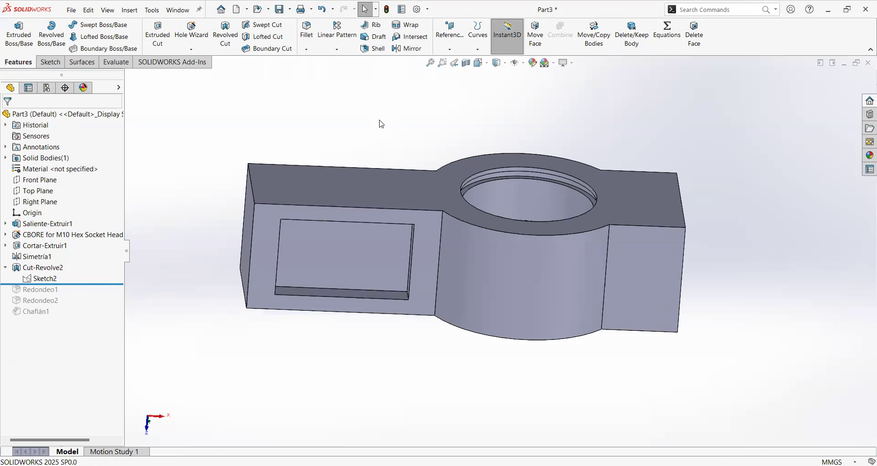
pyautogui.moveTo(382, 124); pyautogui.dragTo(285, 183, button='middle')
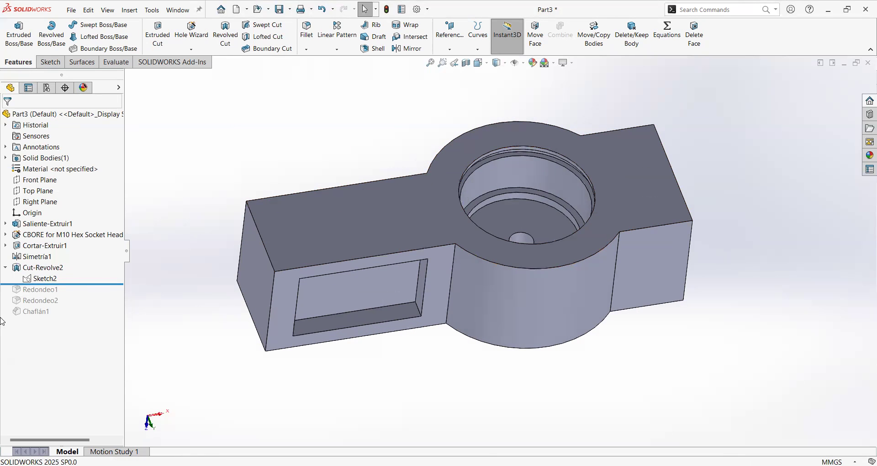
pyautogui.moveTo(85, 284); pyautogui.dragTo(80, 316)
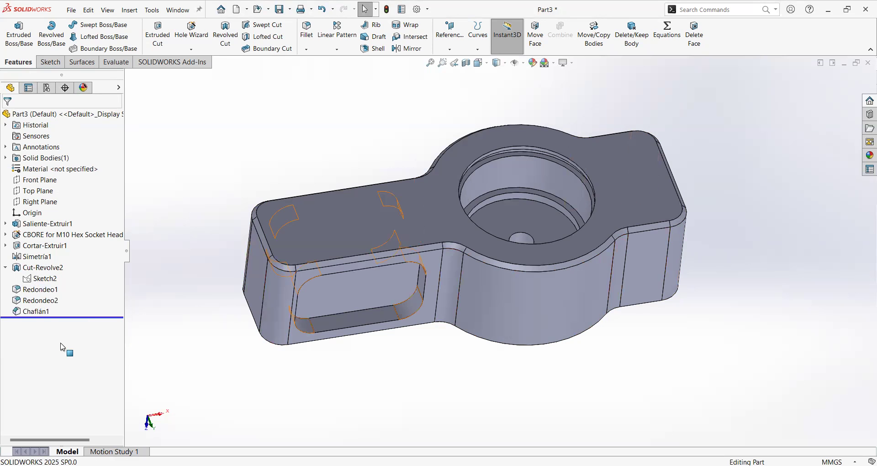
pyautogui.moveTo(429, 288); pyautogui.dragTo(449, 358, button='middle')
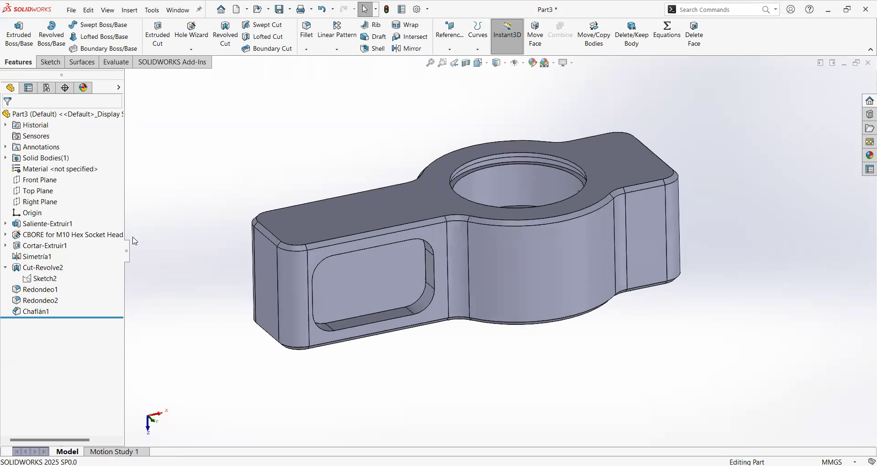
pyautogui.moveTo(270, 173); pyautogui.dragTo(274, 179, button='middle')
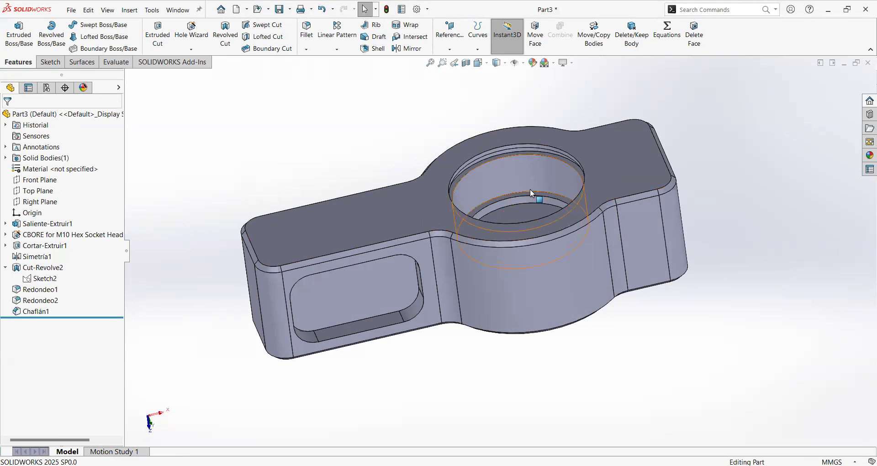
# Step: Fillet the 52 mm inner edge of the bearing-seat pocket with a 1 mm radius
pyautogui.scroll(-2, 530, 189)
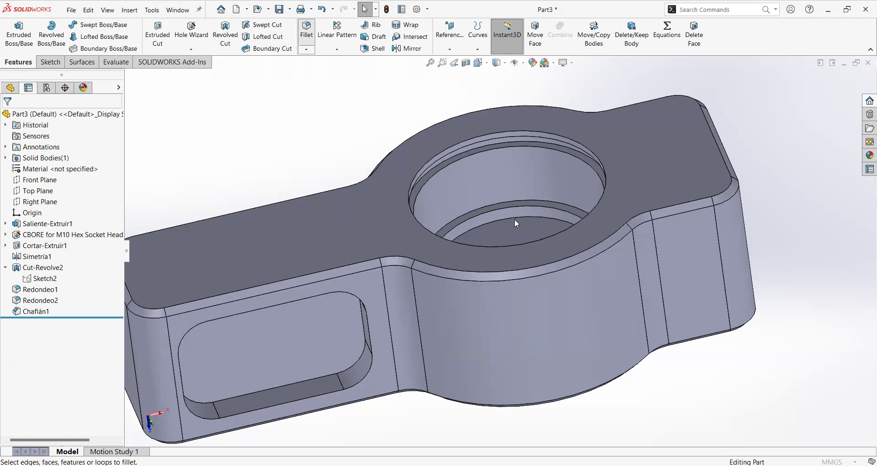
pyautogui.click(498, 240)
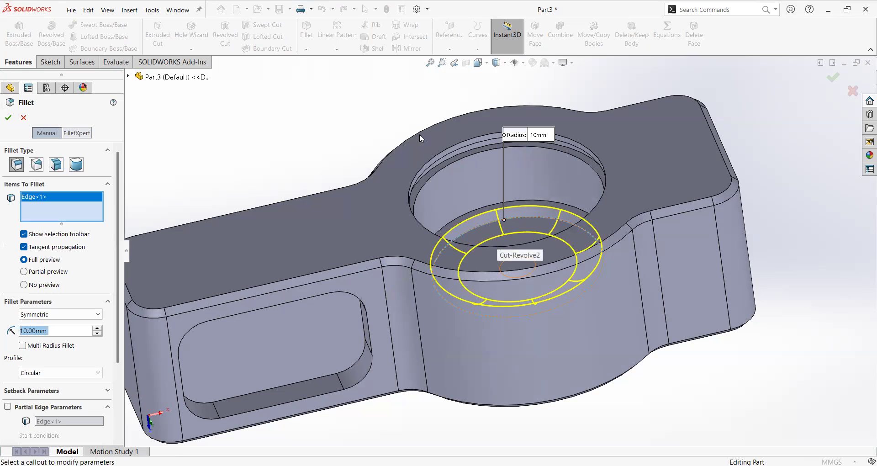
pyautogui.write('1')
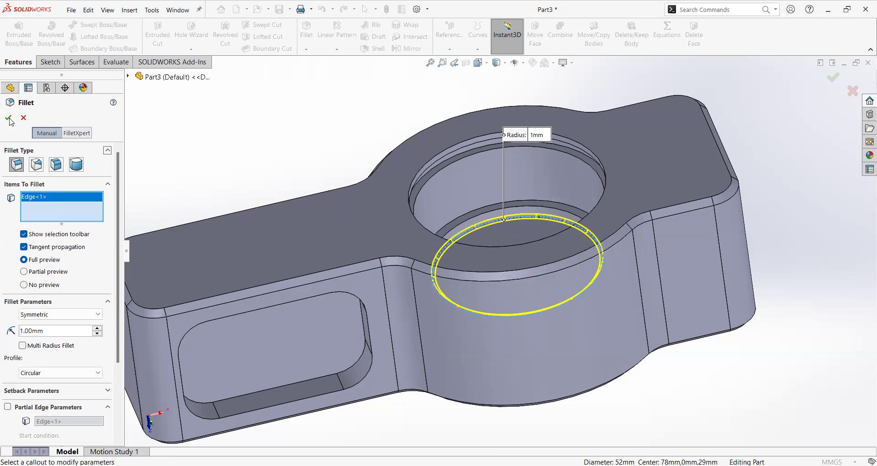
pyautogui.click(9, 118)
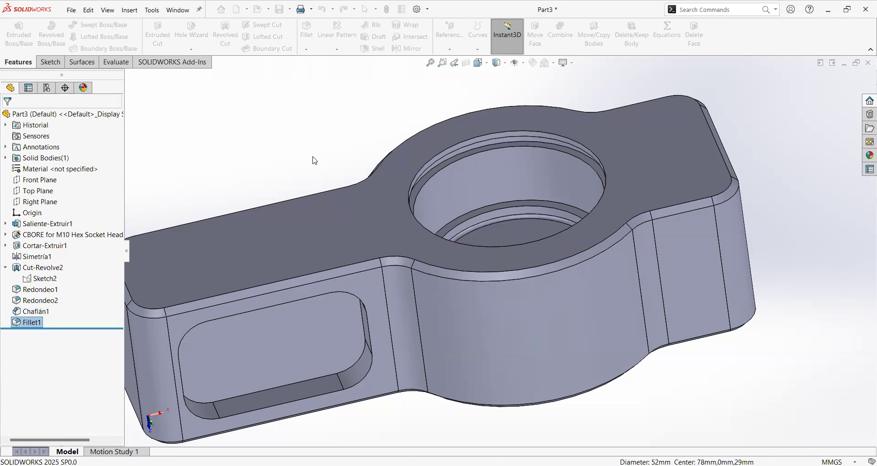
pyautogui.scroll(3, 379, 205)
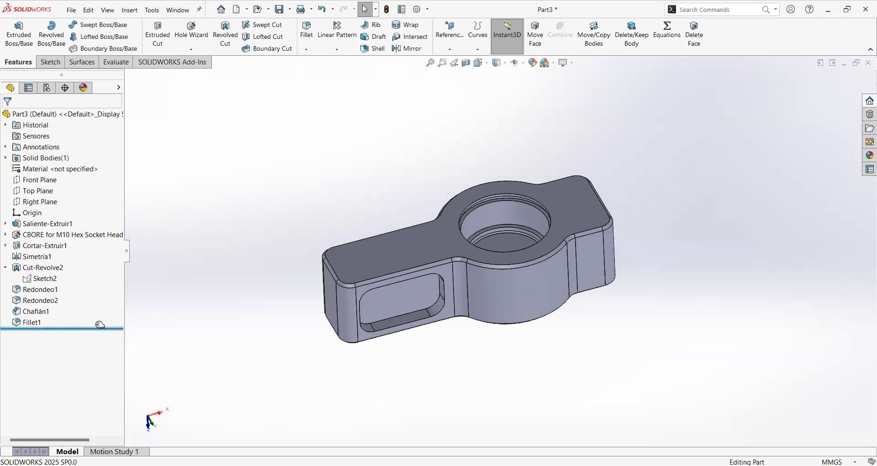
pyautogui.moveTo(46, 317); pyautogui.dragTo(78, 313)
pyautogui.moveTo(121, 328); pyautogui.dragTo(103, 287)
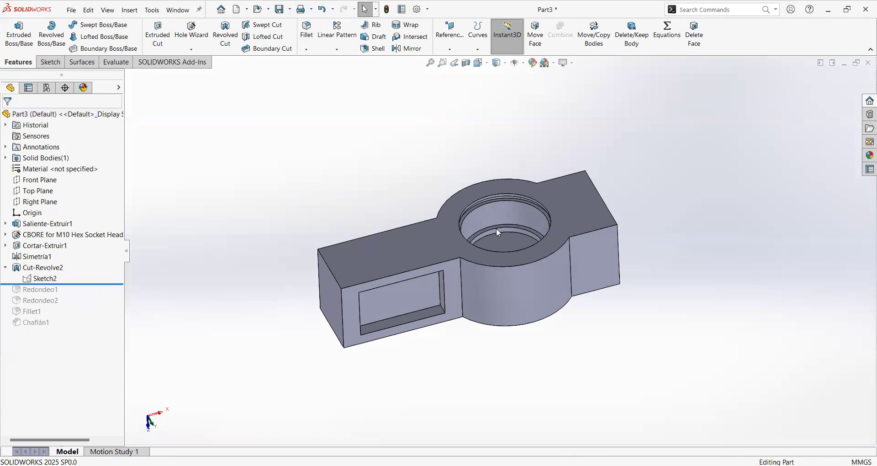
pyautogui.scroll(-2, 499, 233)
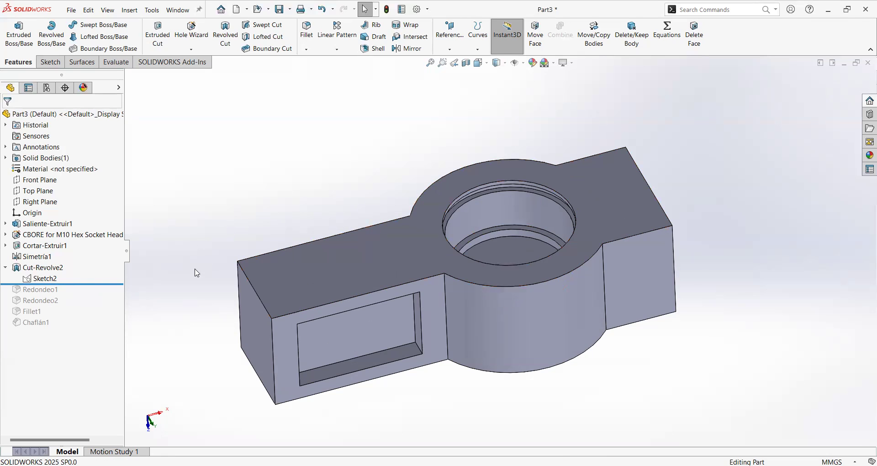
pyautogui.moveTo(91, 284); pyautogui.dragTo(83, 329)
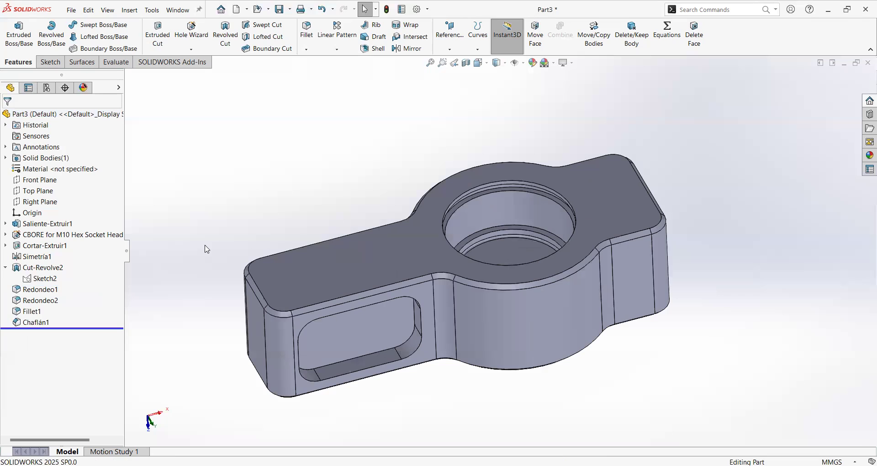
pyautogui.press('z')
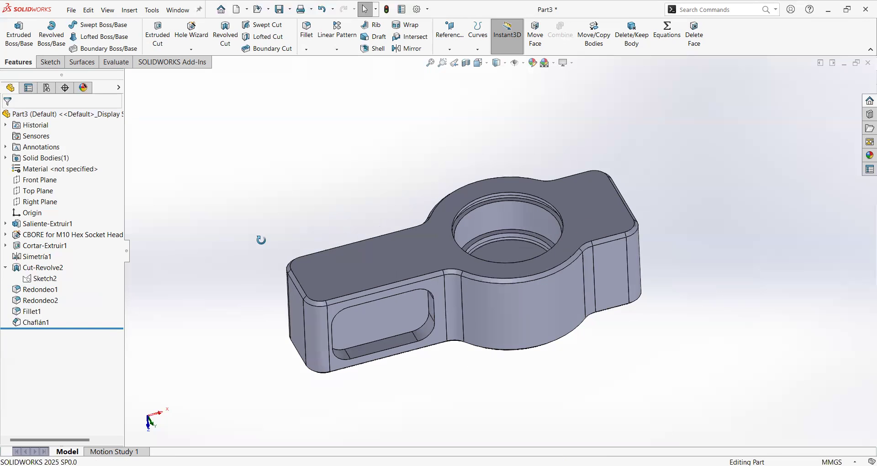
pyautogui.press('z')
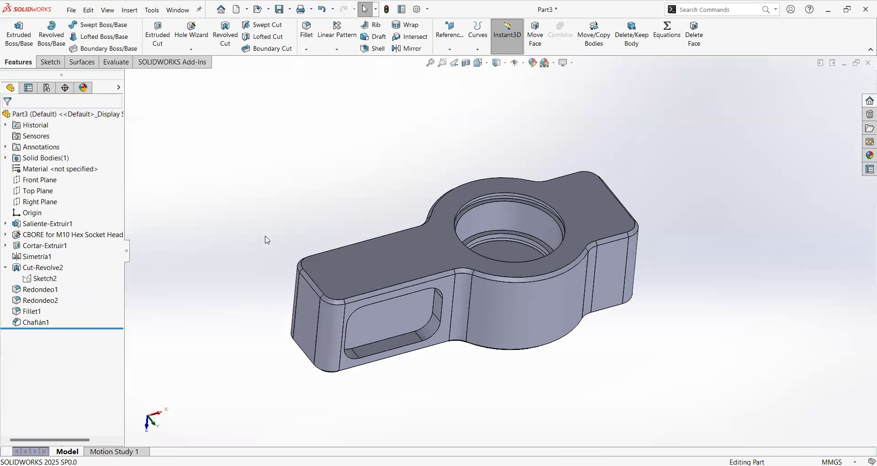
pyautogui.scroll(-2, 268, 245)
pyautogui.scroll(-1, 512, 381)
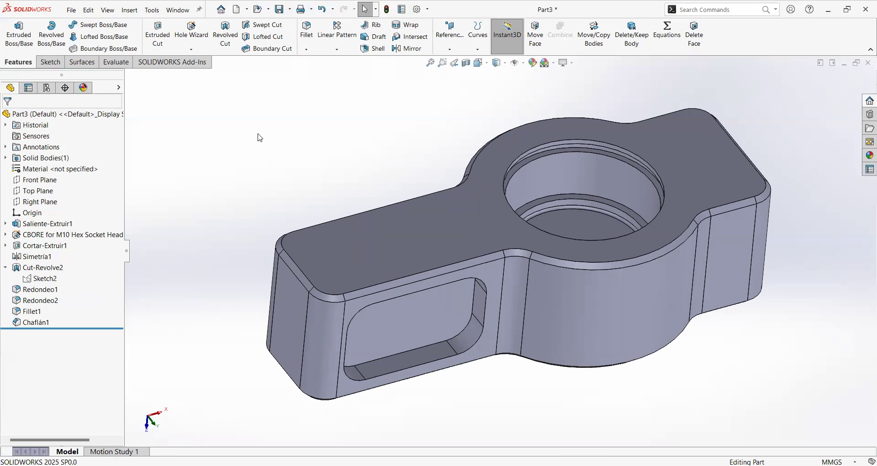
pyautogui.click(43, 224)
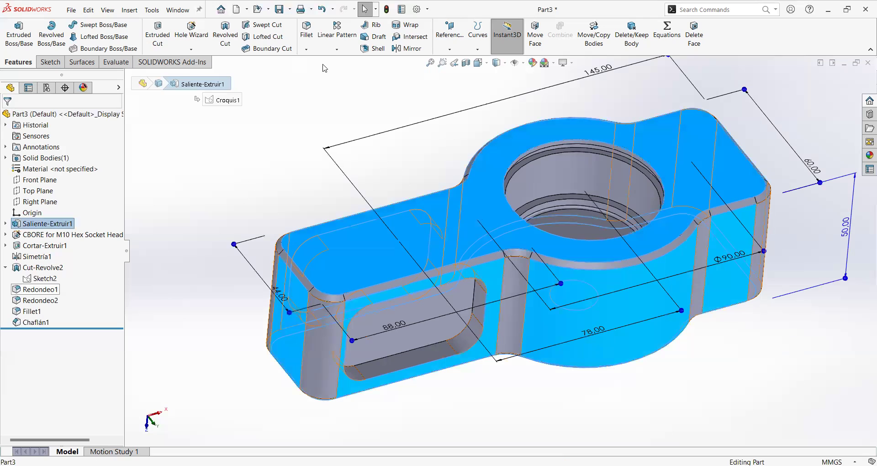
pyautogui.press('Escape')
pyautogui.click(403, 10)
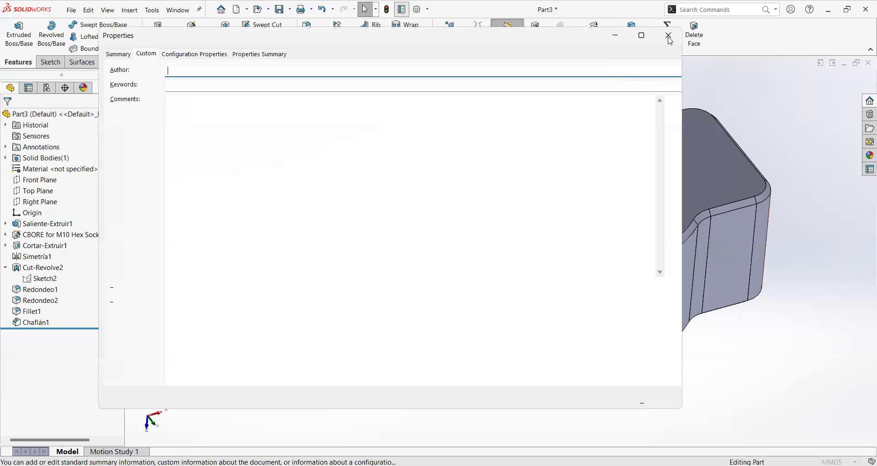
pyautogui.click(669, 36)
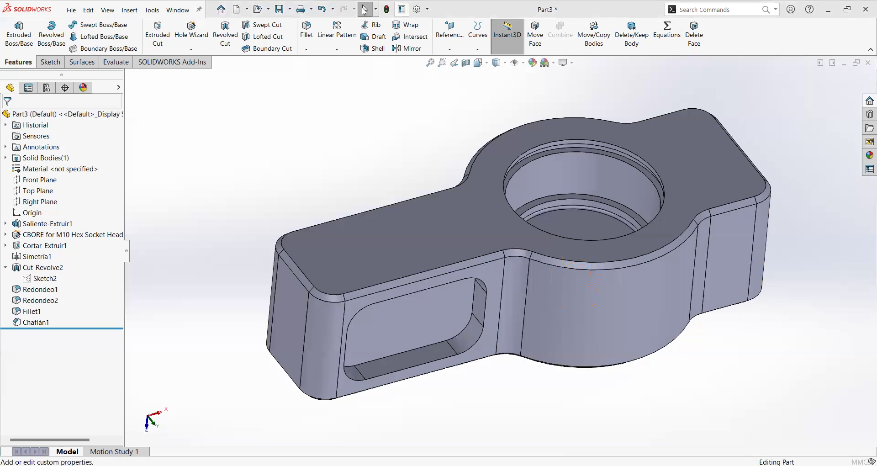
pyautogui.click(417, 11)
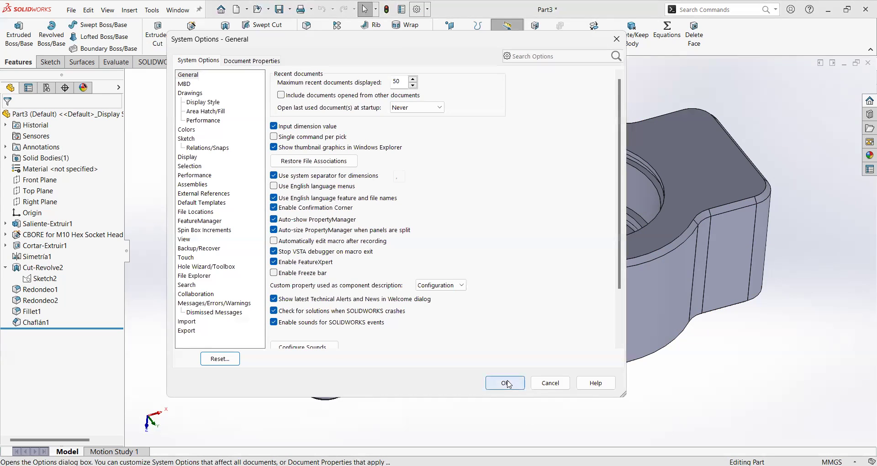
pyautogui.press('Escape')
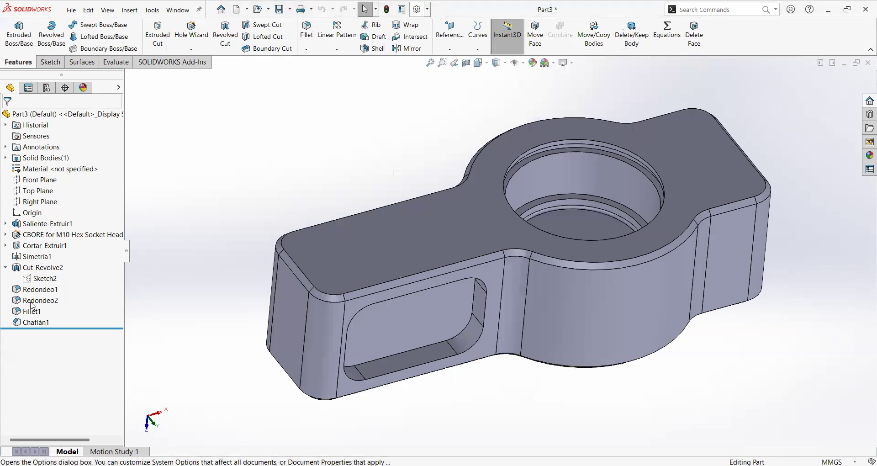
# Step: Check the Cut-Revolve2 and Fillet1 dimensions, then open Saliente-Extruir1's name for editing
pyautogui.click(52, 269)
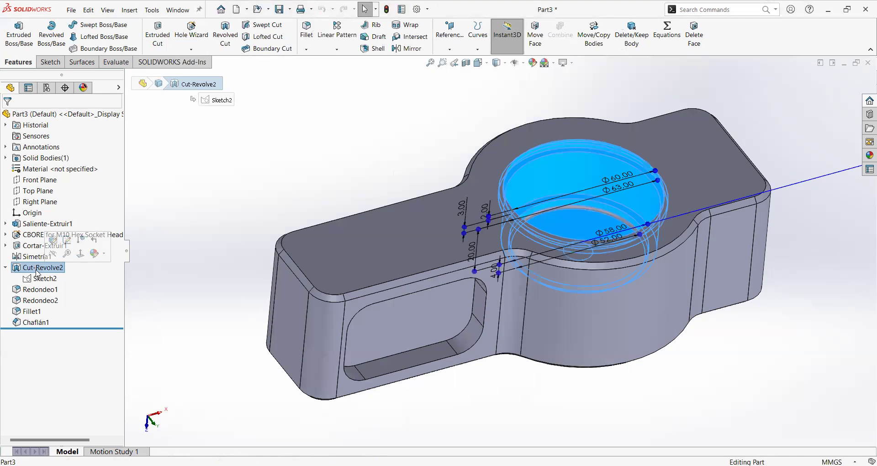
pyautogui.click(32, 312)
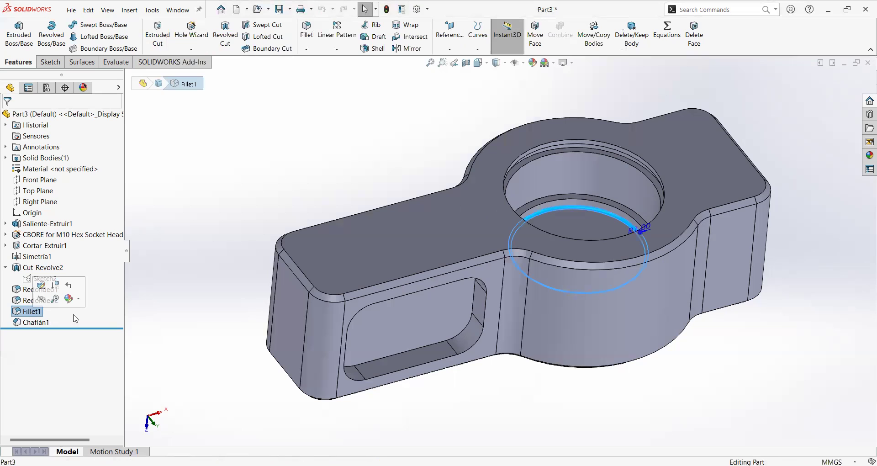
pyautogui.press('Escape')
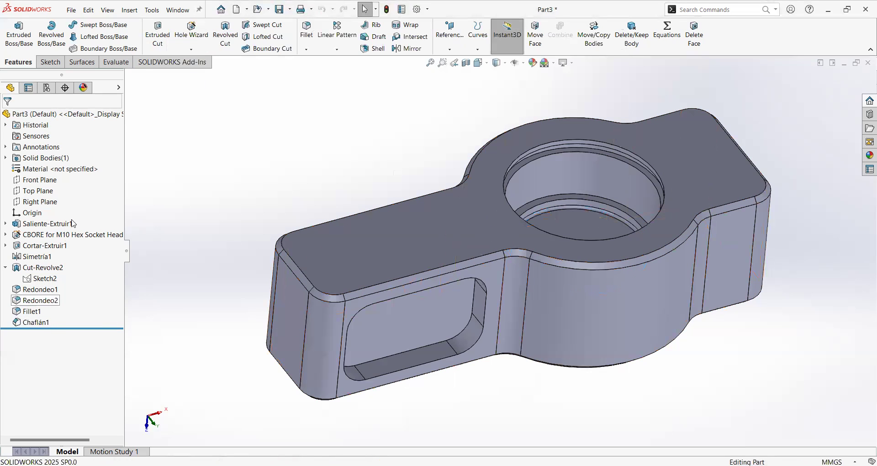
pyautogui.click(44, 224)
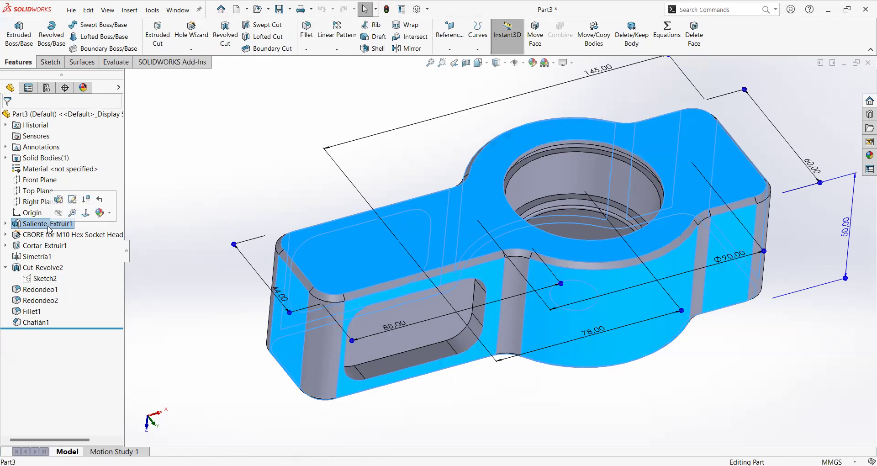
pyautogui.click(49, 224)
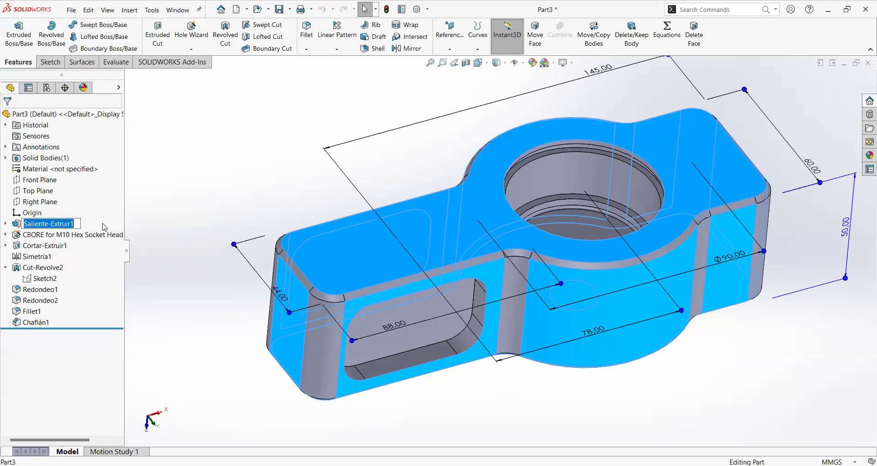
# Step: Rename the base extrusion 'Main Body' and Cortar-Extruir1 'Latheral Pocket'
pyautogui.write('Main B')
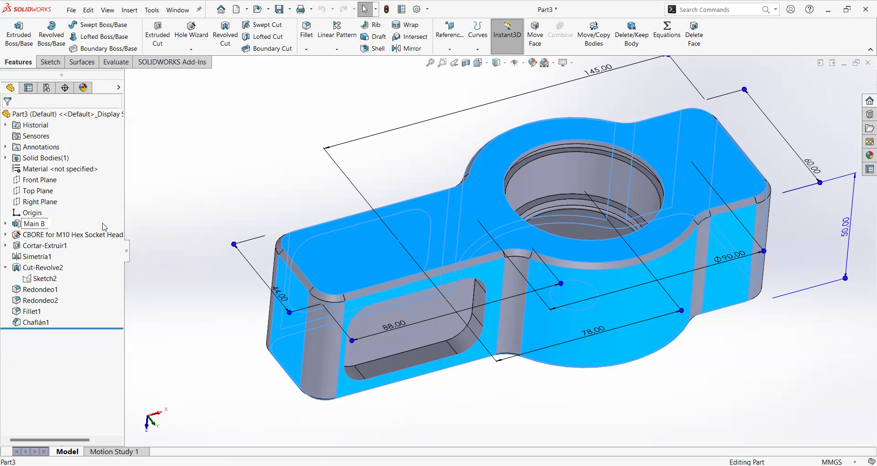
pyautogui.write('ody')
pyautogui.press('Return')
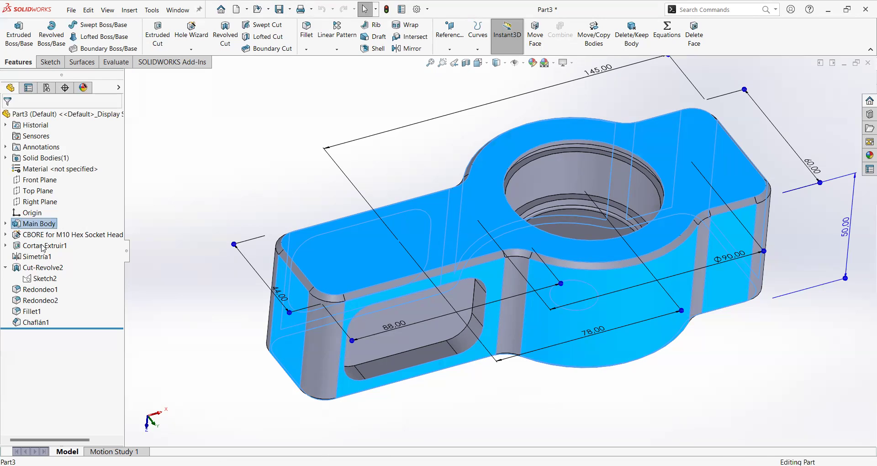
pyautogui.click(45, 246)
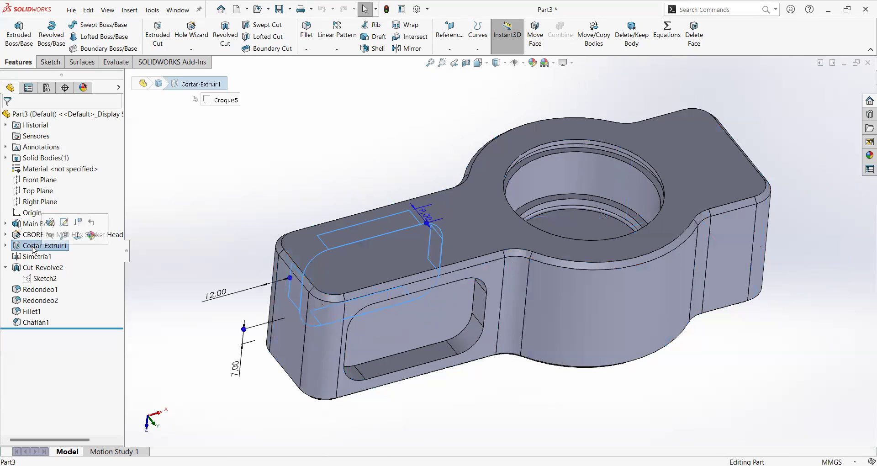
pyautogui.click(34, 247)
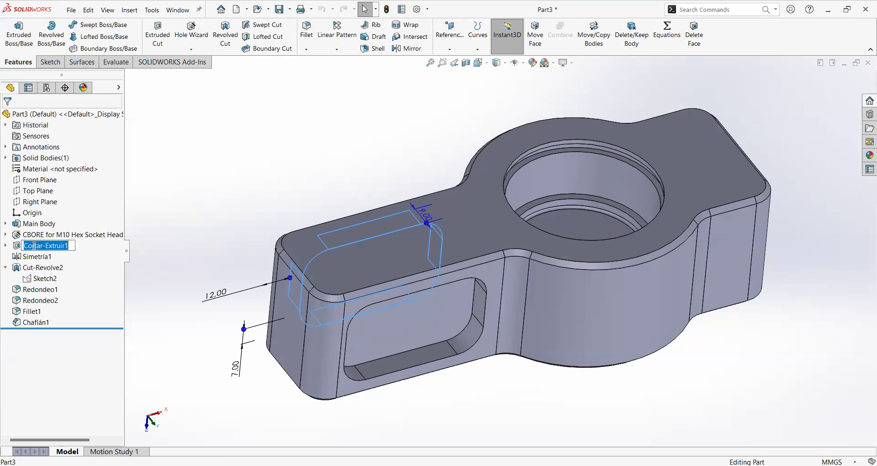
pyautogui.write('Lathera')
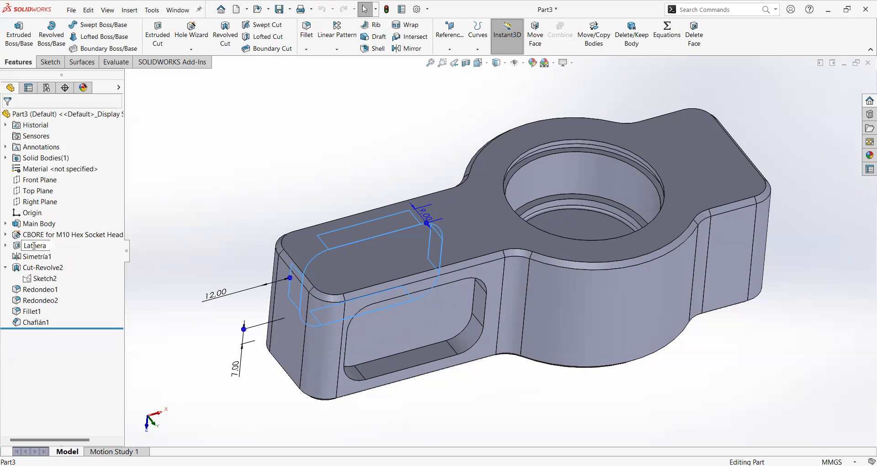
pyautogui.write('l Pocket')
pyautogui.press('Return')
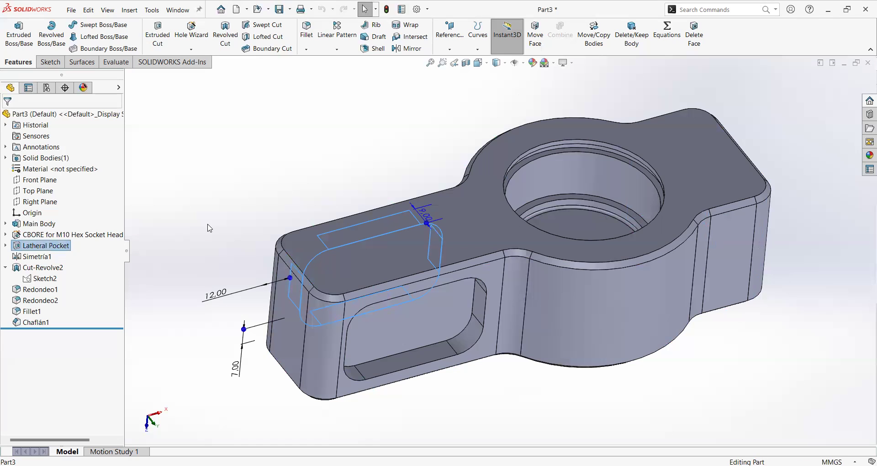
pyautogui.click(103, 266)
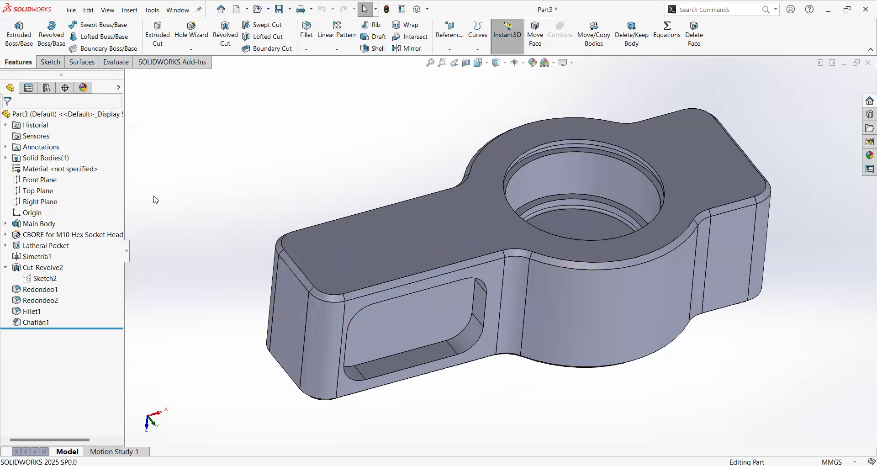
# Step: Find Simetría1 from the mirrored pocket face and open its name for renaming
pyautogui.press('z')
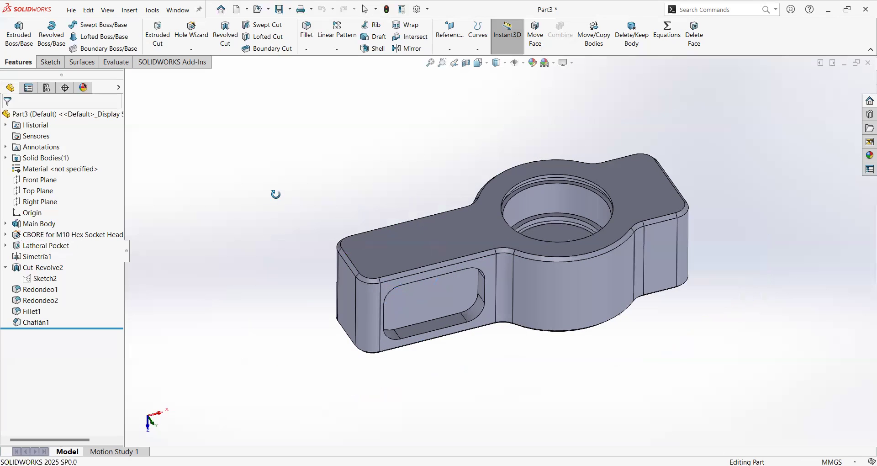
pyautogui.scroll(-2, 297, 270)
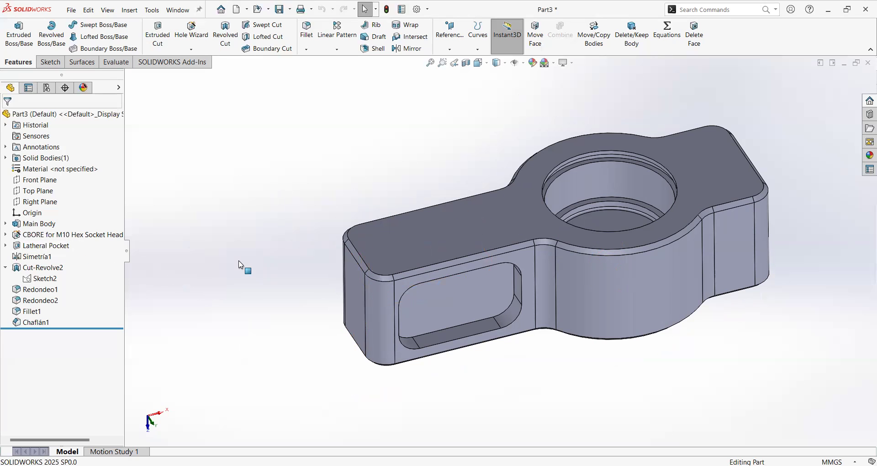
pyautogui.click(478, 301)
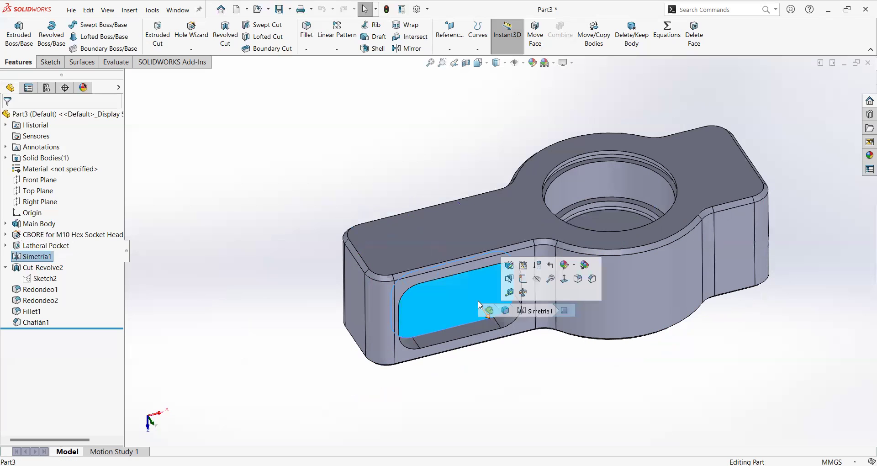
pyautogui.click(43, 261)
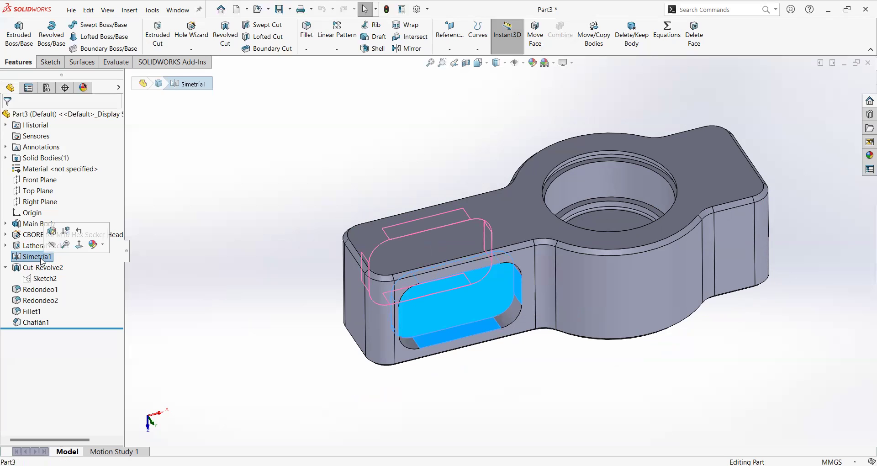
pyautogui.click(42, 258)
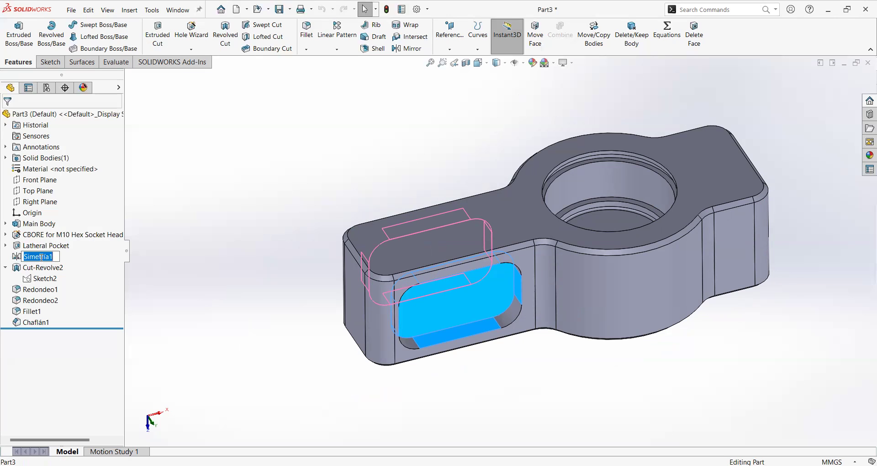